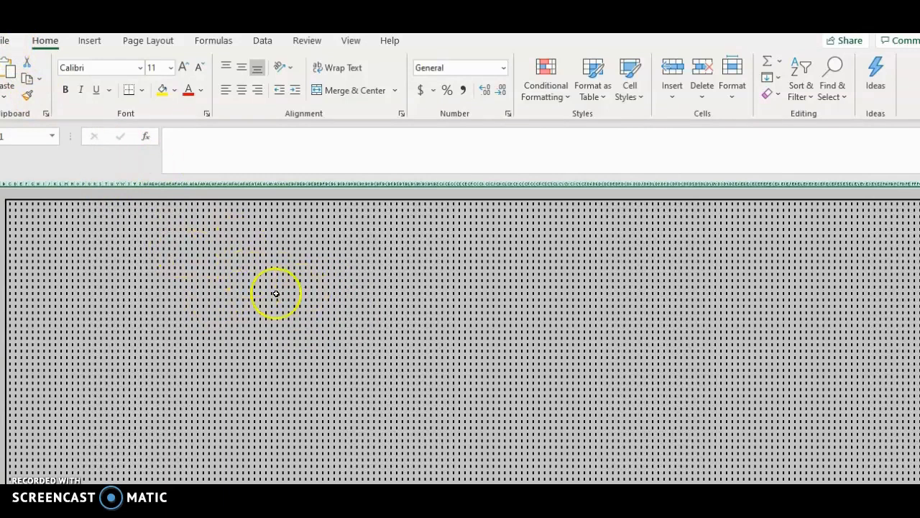
Inspect the averaging formulas in cells BT23, BP18 and BL13 of the upper grid.
{"action": "scroll", "coordinate": [445, 309], "scroll_direction": "down", "scroll_amount": 2}
{"action": "scroll", "coordinate": [503, 325], "scroll_direction": "up", "scroll_amount": 2}
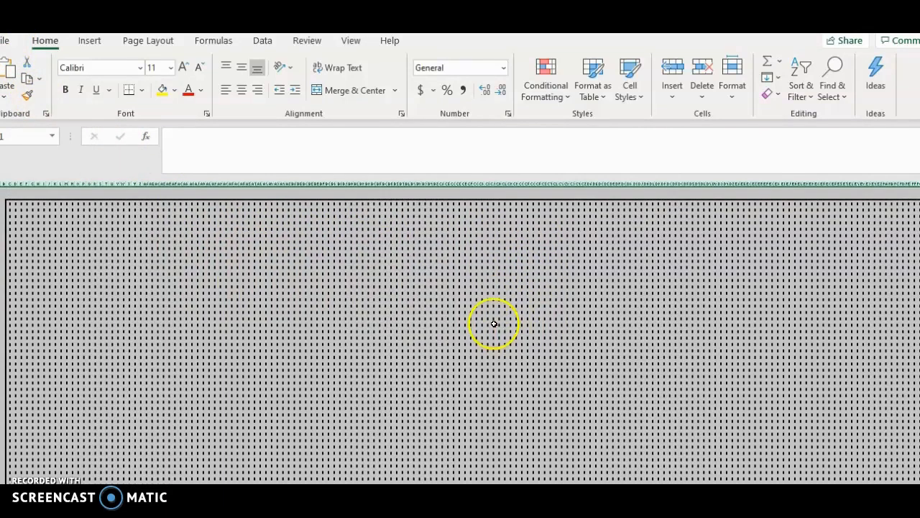
{"action": "scroll", "coordinate": [389, 311], "scroll_direction": "down", "scroll_amount": 2}
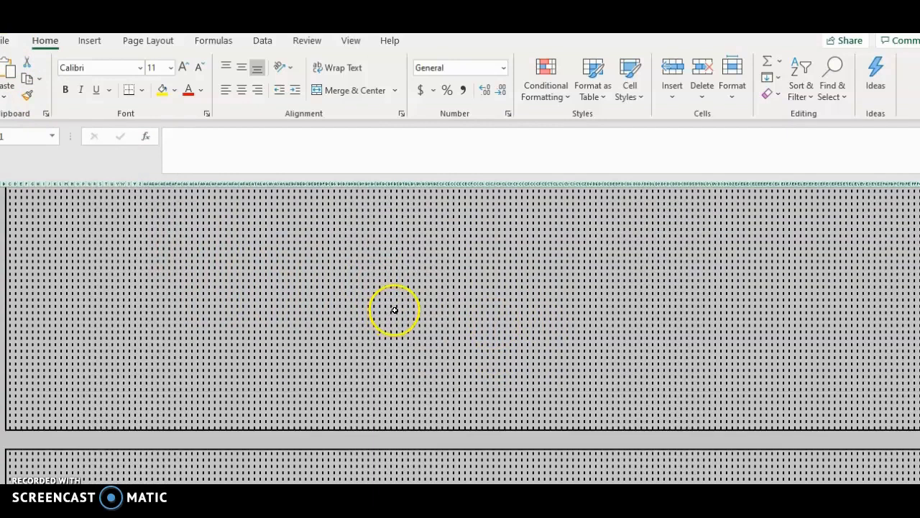
{"action": "left_click", "coordinate": [401, 295]}
{"action": "scroll", "coordinate": [340, 302], "scroll_direction": "up", "scroll_amount": 3}
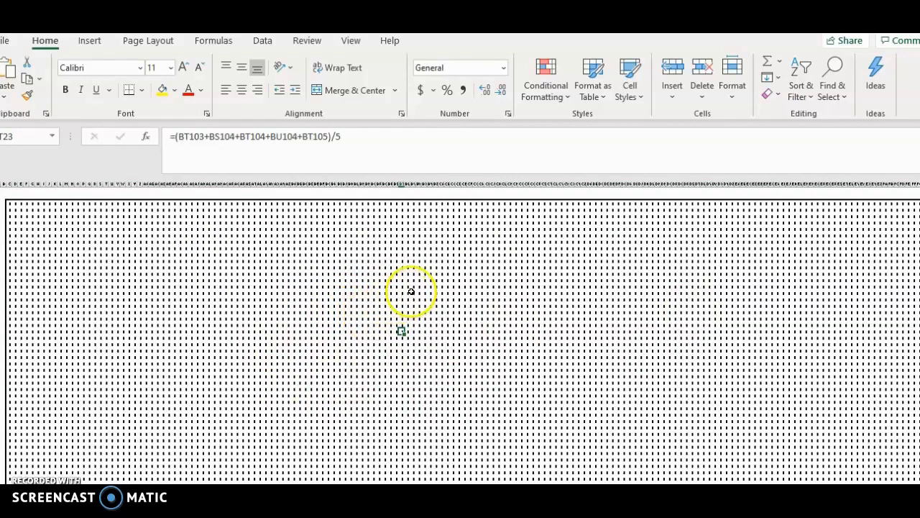
{"action": "left_click", "coordinate": [378, 300]}
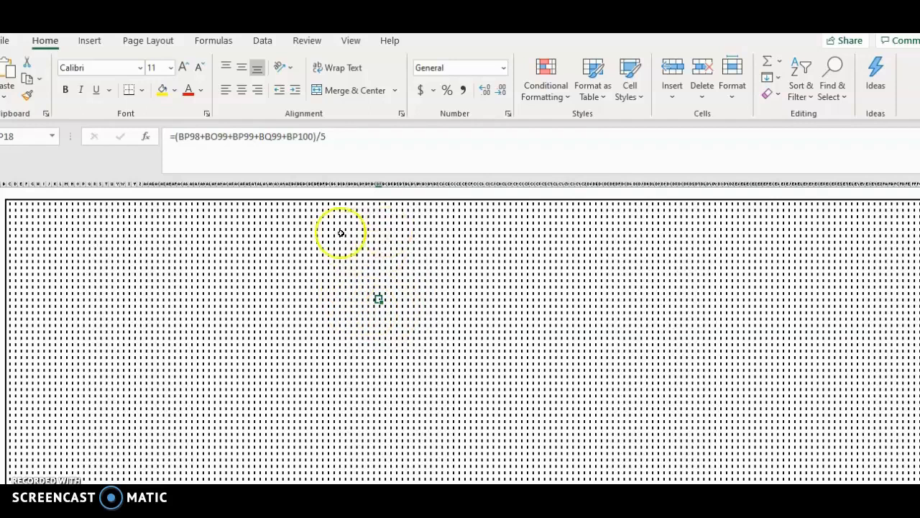
{"action": "left_click", "coordinate": [357, 268]}
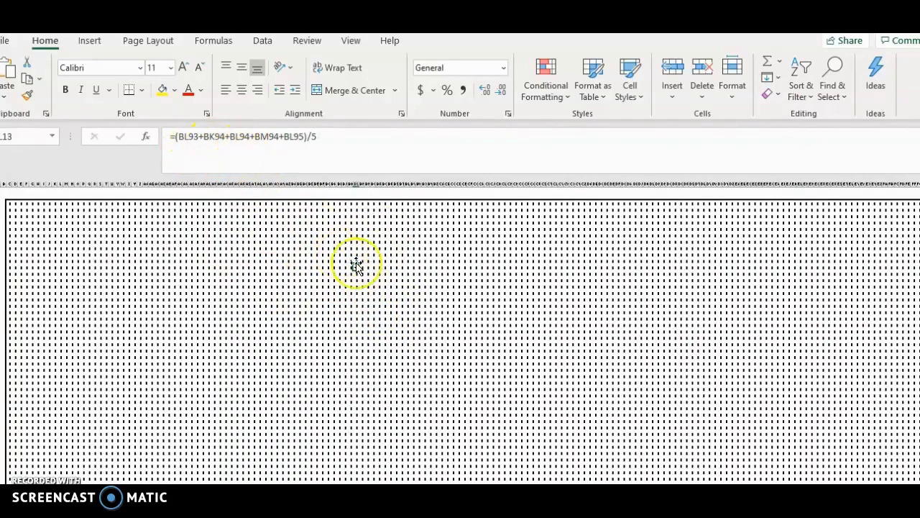
Highlight the cells referenced by the BL13 formula and locate them in the lower grid.
{"action": "left_click", "coordinate": [260, 136]}
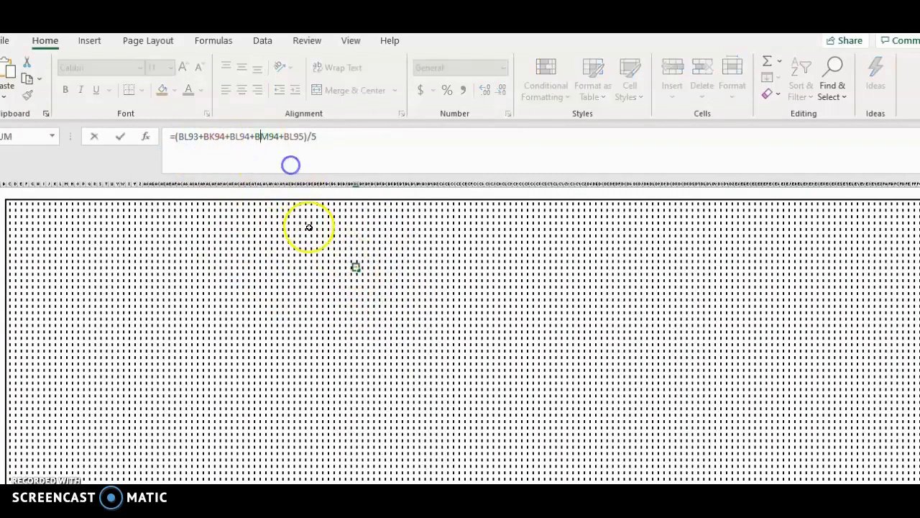
{"action": "scroll", "coordinate": [353, 294], "scroll_direction": "up", "scroll_amount": 3}
{"action": "scroll", "coordinate": [378, 337], "scroll_direction": "down", "scroll_amount": 8}
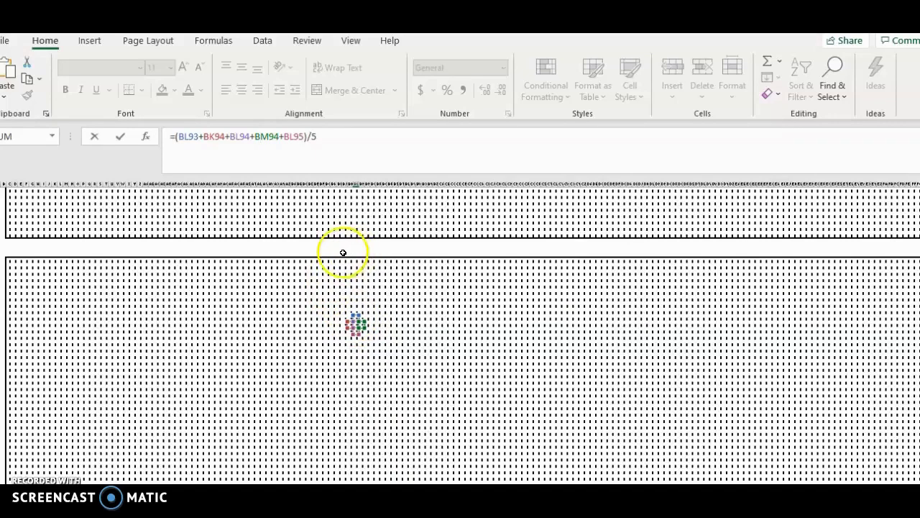
{"action": "key", "text": "Return"}
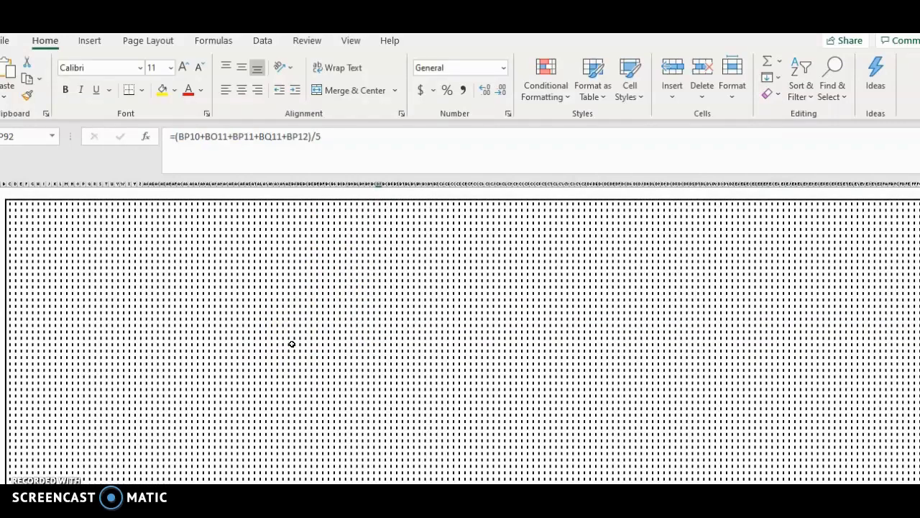
Highlight the cells referenced by the BQ22 formula and compare their location in the lower grid with BQ22.
{"action": "left_click", "coordinate": [385, 286]}
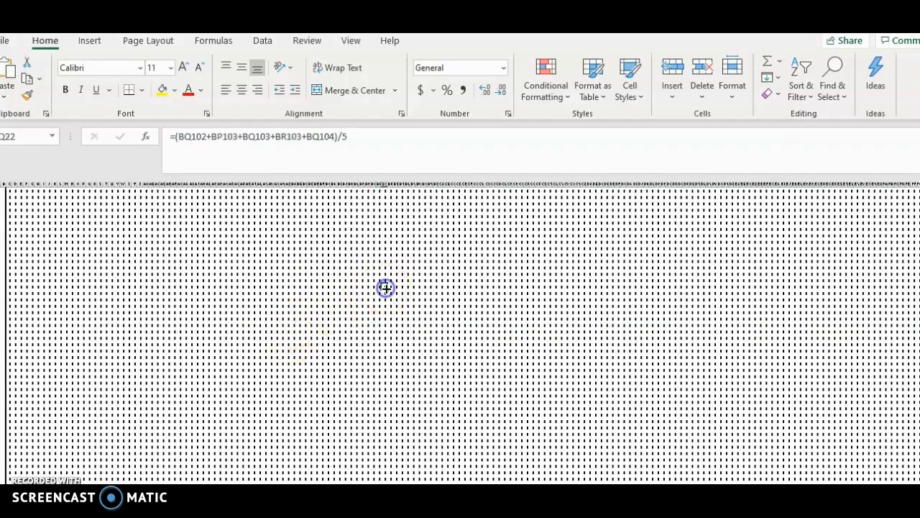
{"action": "left_click", "coordinate": [284, 134]}
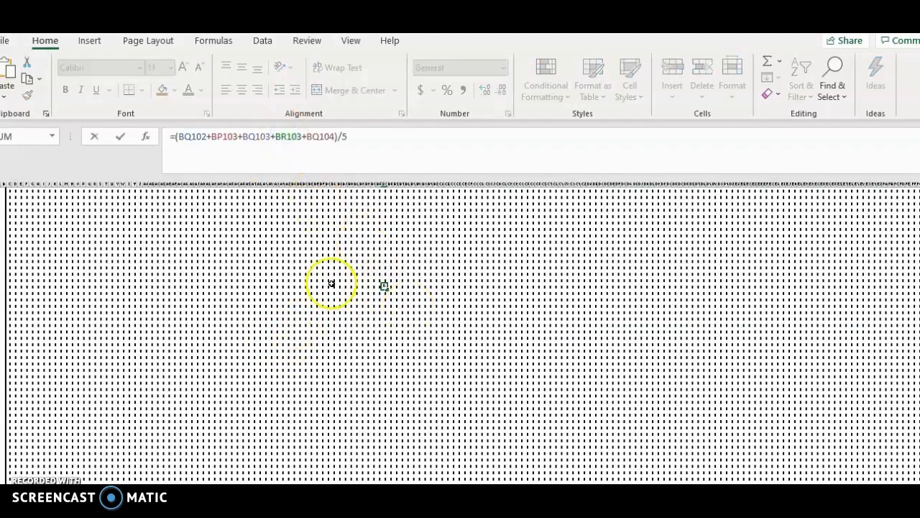
{"action": "scroll", "coordinate": [413, 374], "scroll_direction": "up", "scroll_amount": 3}
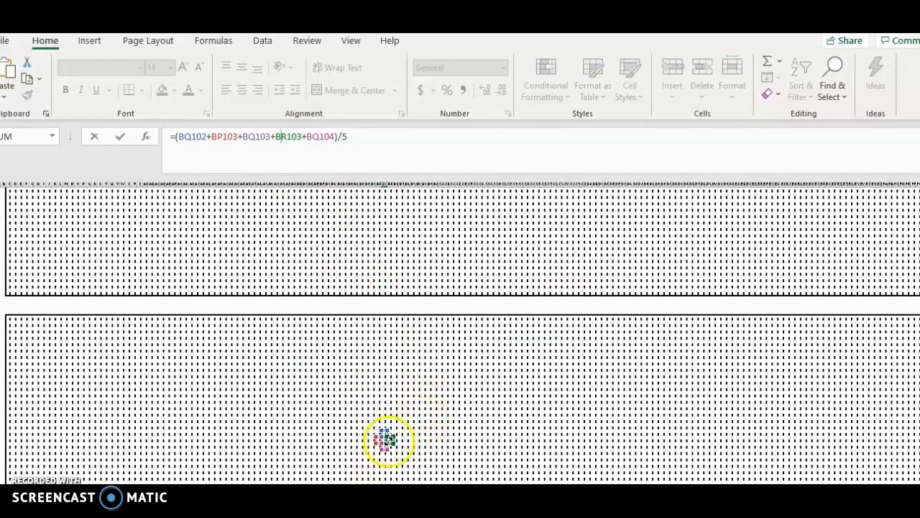
{"action": "scroll", "coordinate": [397, 292], "scroll_direction": "up", "scroll_amount": 3}
{"action": "scroll", "coordinate": [379, 366], "scroll_direction": "down", "scroll_amount": 4}
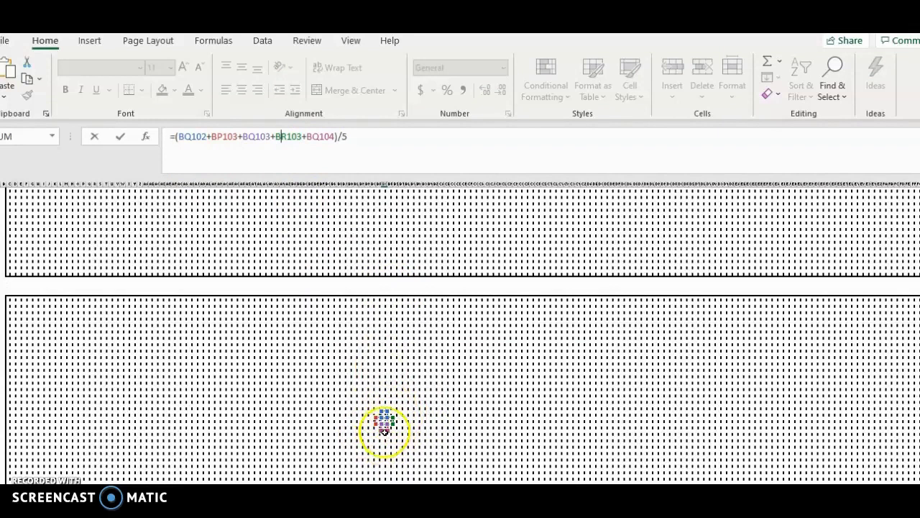
{"action": "scroll", "coordinate": [367, 369], "scroll_direction": "up", "scroll_amount": 3}
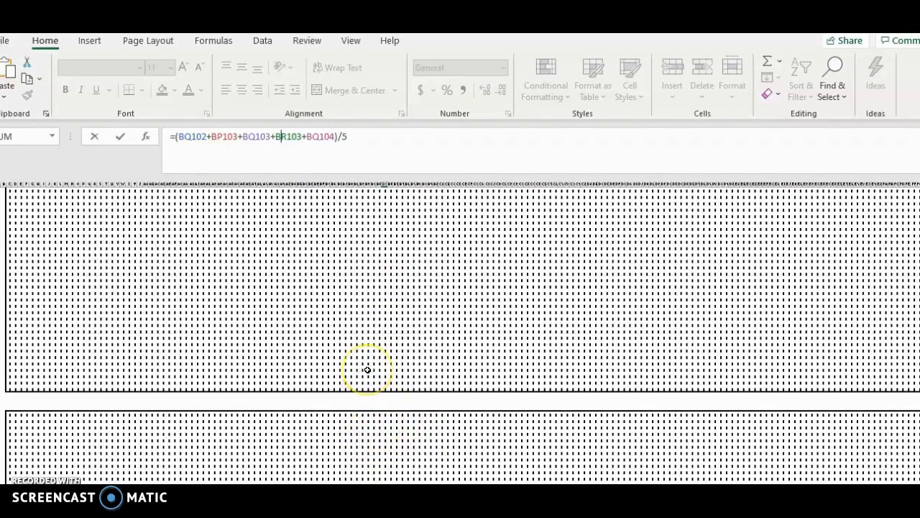
{"action": "scroll", "coordinate": [367, 368], "scroll_direction": "up", "scroll_amount": 3}
{"action": "left_click", "coordinate": [373, 365]}
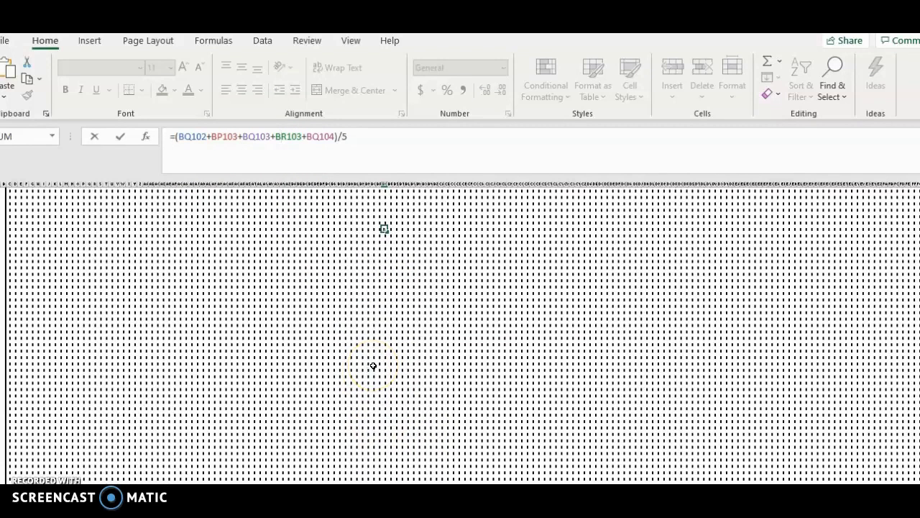
Inspect the averaging formulas in cells BV31 and BR31 of the upper grid.
{"action": "left_click", "coordinate": [412, 284]}
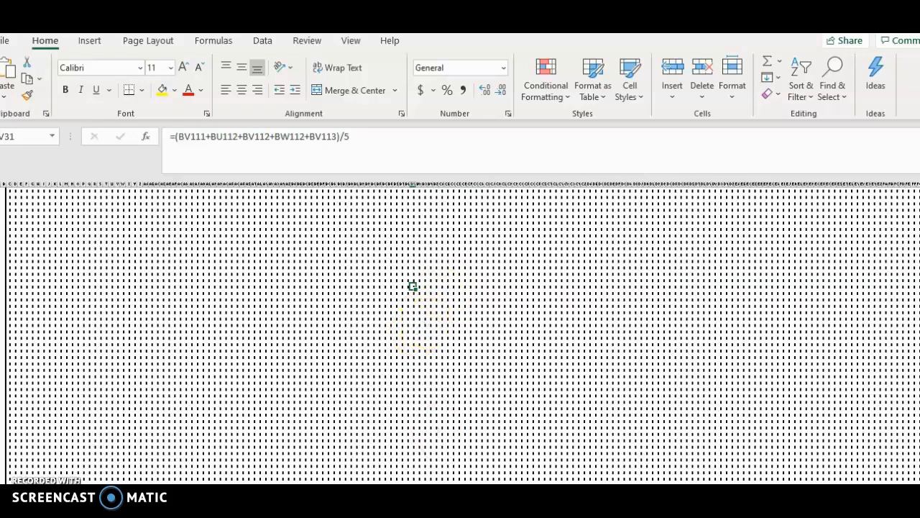
{"action": "mouse_move", "coordinate": [524, 503]}
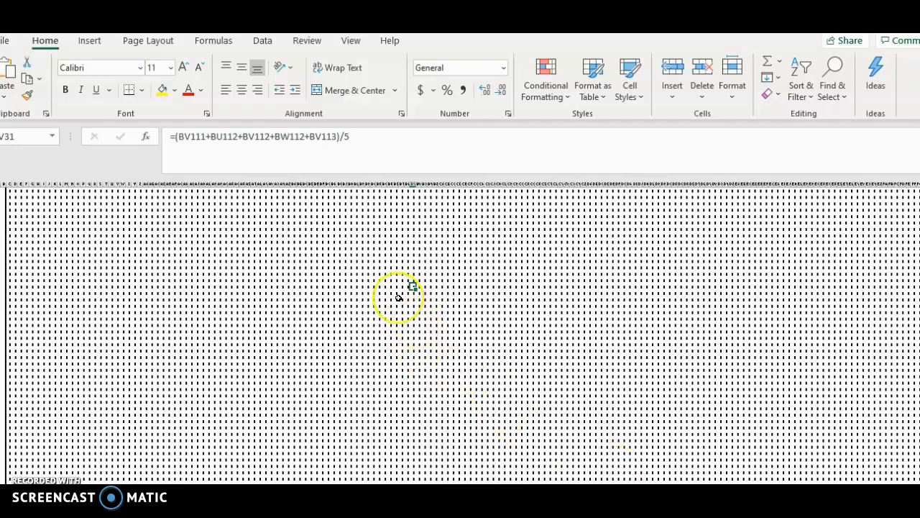
{"action": "left_click", "coordinate": [391, 286]}
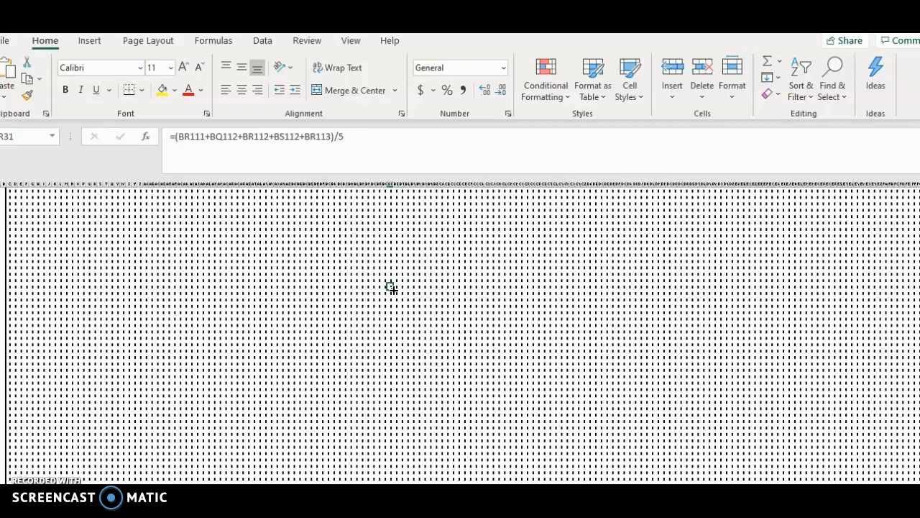
{"action": "left_click", "coordinate": [403, 299]}
{"action": "key", "text": "Up"}
{"action": "key", "text": "Up"}
{"action": "key", "text": "Up"}
{"action": "key", "text": "Up"}
{"action": "key", "text": "Up"}
{"action": "key", "text": "Up"}
{"action": "key", "text": "Up"}
{"action": "key", "text": "Up"}
{"action": "key", "text": "Up"}
{"action": "key", "text": "Up"}
{"action": "key", "text": "Up"}
{"action": "key", "text": "Up"}
{"action": "key", "text": "Up"}
{"action": "key", "text": "Up"}
{"action": "key", "text": "Up"}
{"action": "key", "text": "Up"}
{"action": "key", "text": "Up"}
{"action": "key", "text": "Up"}
{"action": "key", "text": "Up"}
{"action": "key", "text": "Up"}
Inspect the averaging formula in cell BW123 of the lower grid and look over the upper-grid area it references.
{"action": "scroll", "coordinate": [424, 420], "scroll_direction": "down", "scroll_amount": 5}
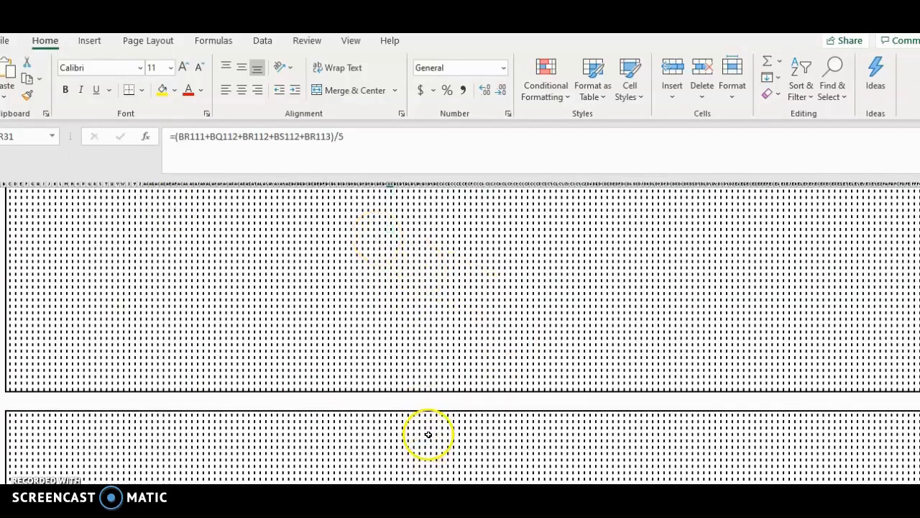
{"action": "scroll", "coordinate": [429, 434], "scroll_direction": "down", "scroll_amount": 5}
{"action": "left_click", "coordinate": [420, 431]}
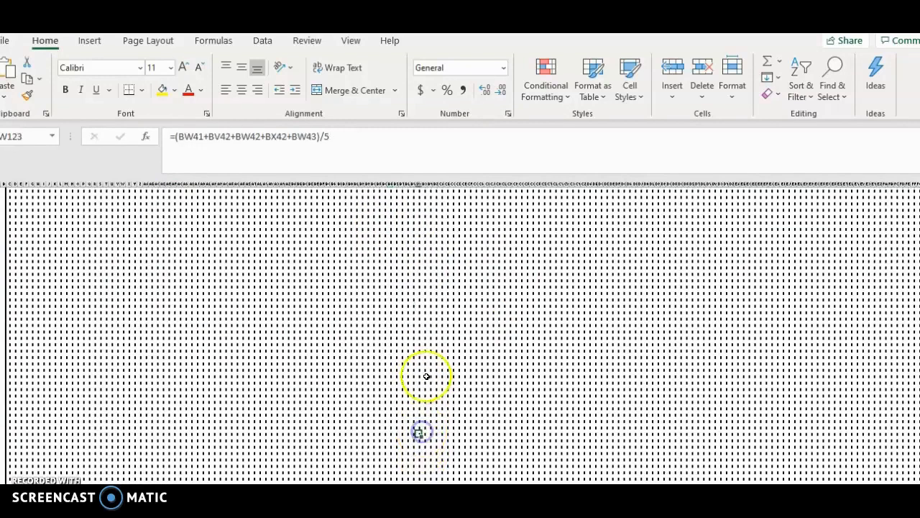
{"action": "scroll", "coordinate": [431, 366], "scroll_direction": "up", "scroll_amount": 5}
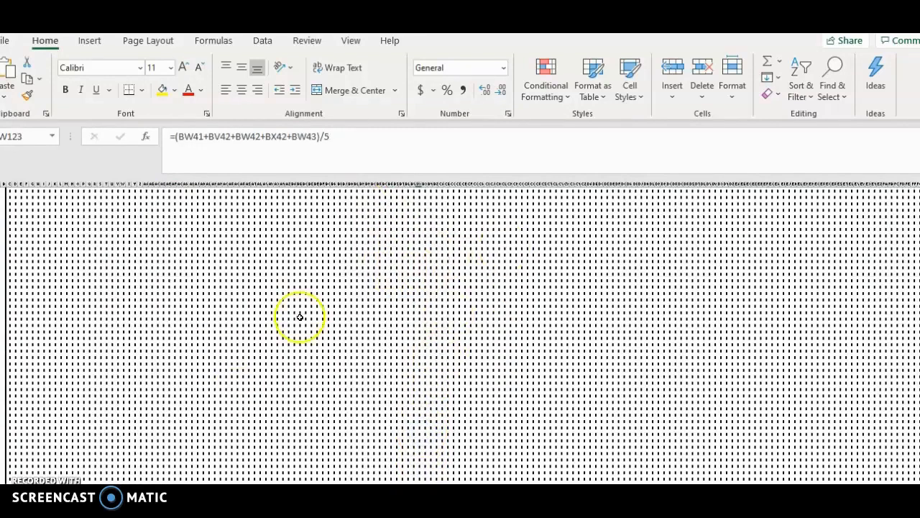
{"action": "scroll", "coordinate": [378, 308], "scroll_direction": "down", "scroll_amount": 5}
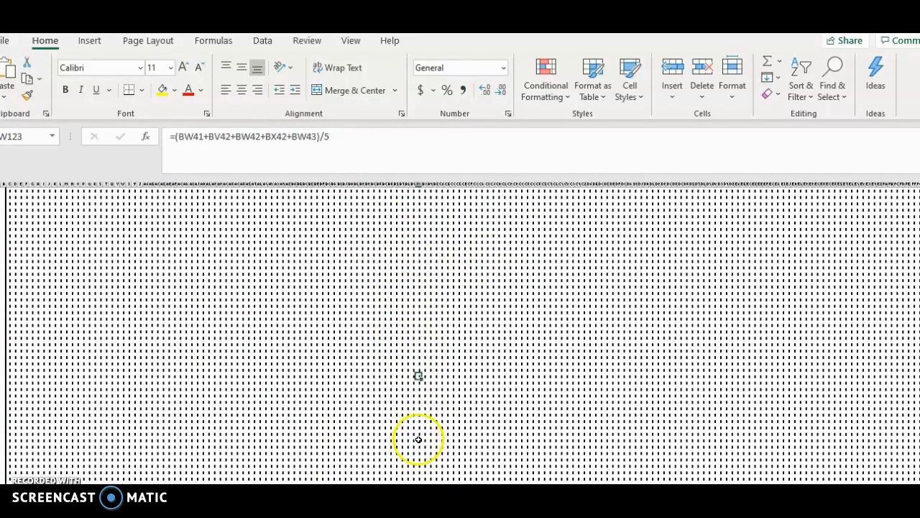
{"action": "scroll", "coordinate": [420, 417], "scroll_direction": "up", "scroll_amount": 5}
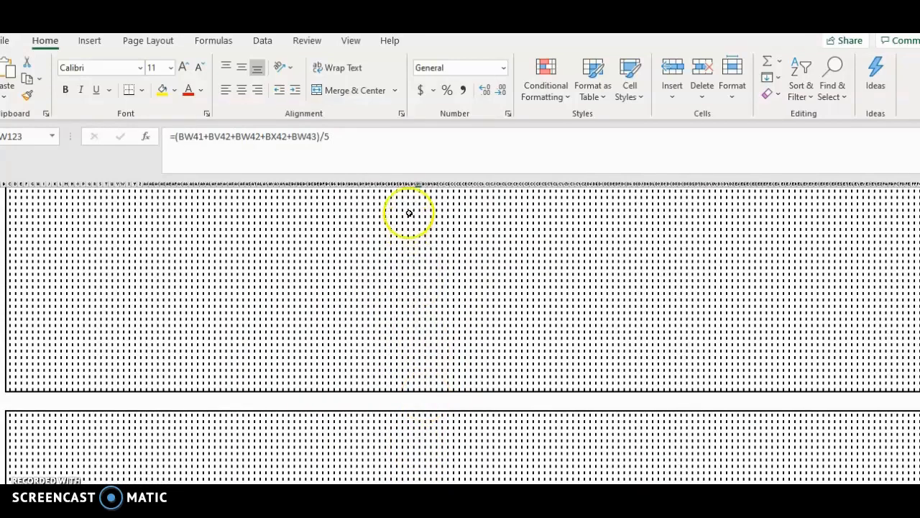
{"action": "scroll", "coordinate": [431, 427], "scroll_direction": "down", "scroll_amount": 5}
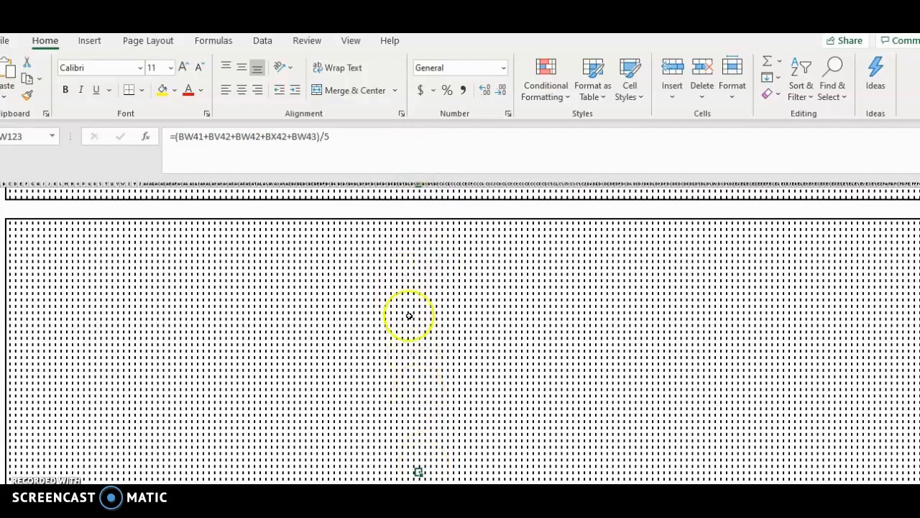
Compare the layout of the upper and lower bordered grids.
{"action": "scroll", "coordinate": [428, 371], "scroll_direction": "up", "scroll_amount": 3}
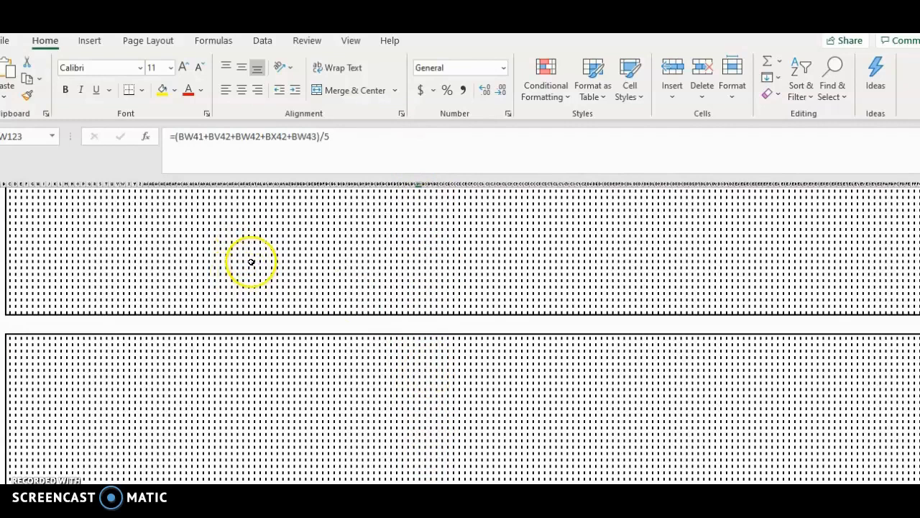
{"action": "scroll", "coordinate": [180, 248], "scroll_direction": "up", "scroll_amount": 4}
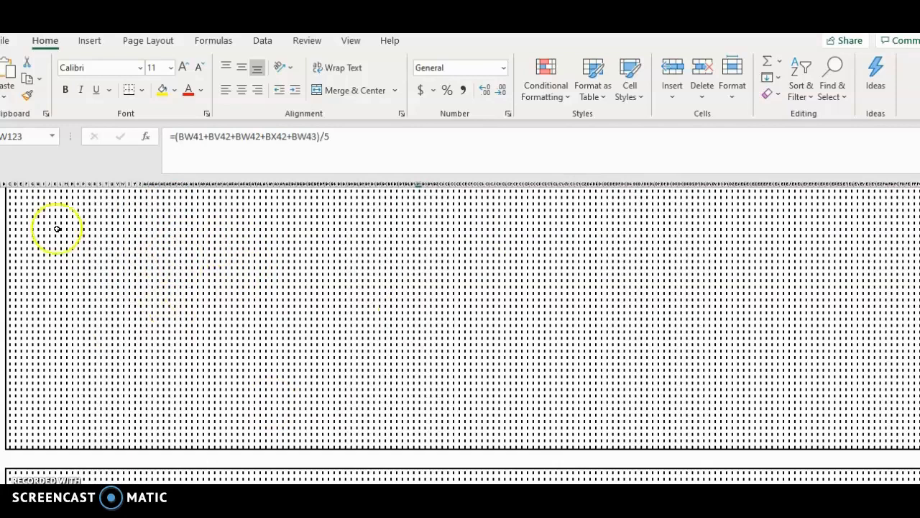
{"action": "scroll", "coordinate": [511, 367], "scroll_direction": "down", "scroll_amount": 7}
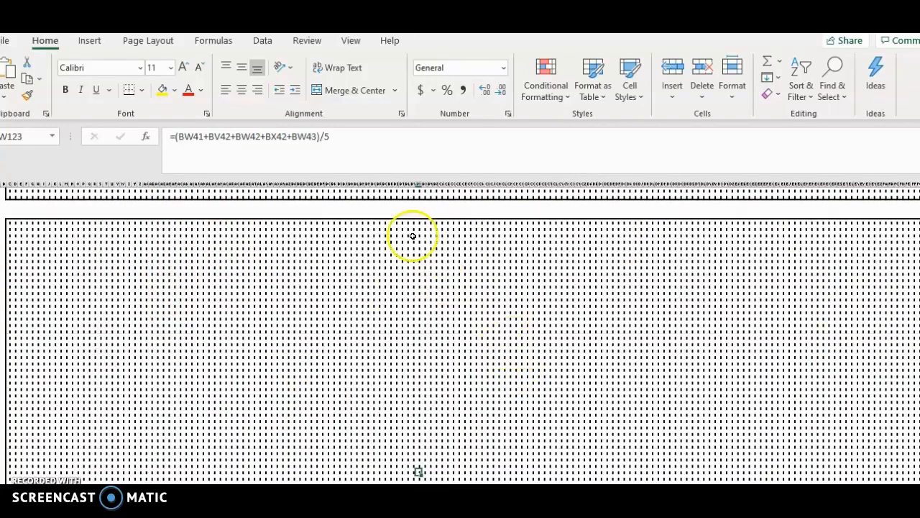
{"action": "scroll", "coordinate": [413, 235], "scroll_direction": "down", "scroll_amount": 1}
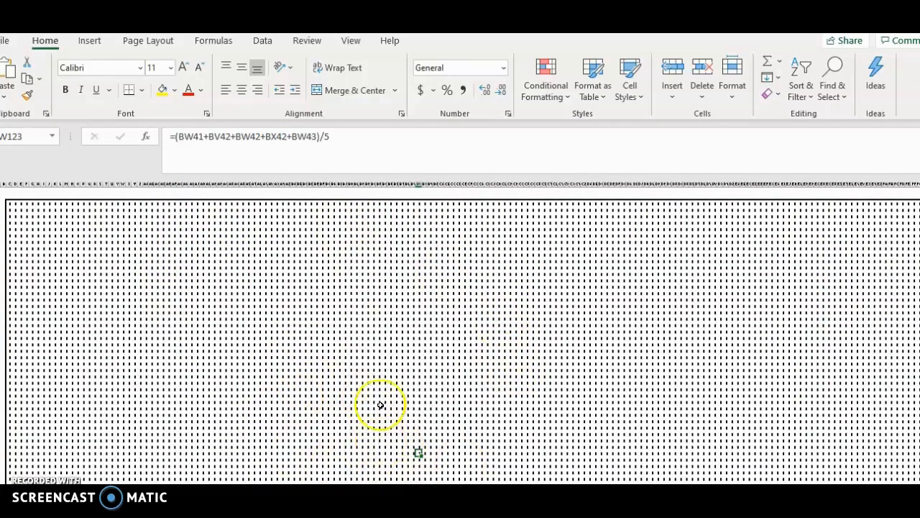
{"action": "scroll", "coordinate": [417, 338], "scroll_direction": "up", "scroll_amount": 4}
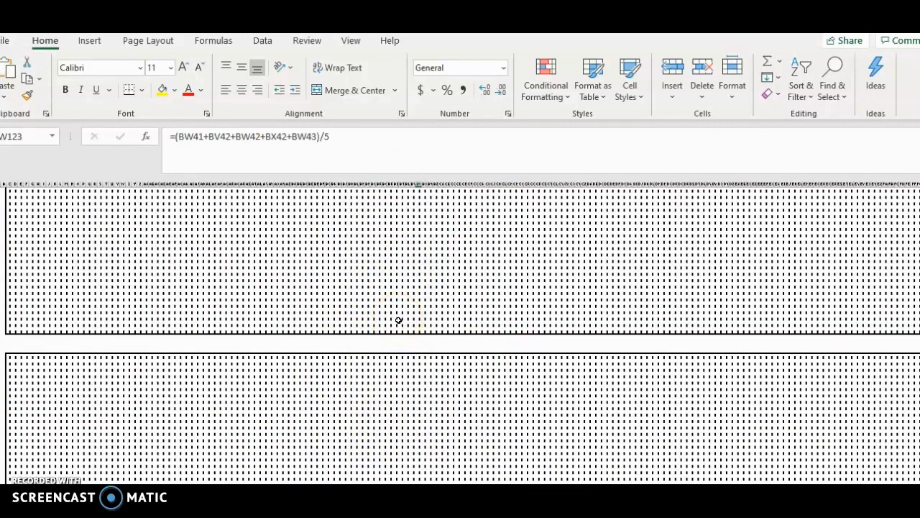
{"action": "scroll", "coordinate": [399, 323], "scroll_direction": "down", "scroll_amount": 3}
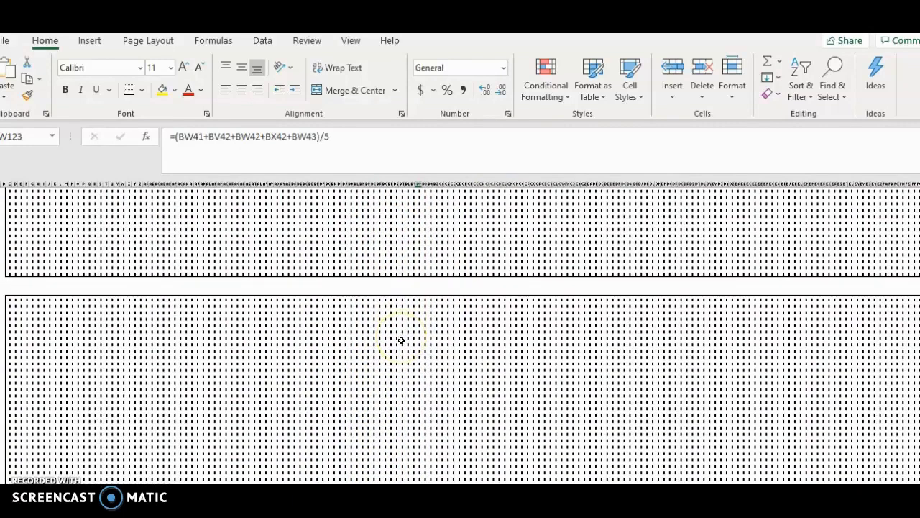
{"action": "scroll", "coordinate": [401, 339], "scroll_direction": "down", "scroll_amount": 2}
Inspect the absolute-difference formula in row 21 of the grid beside the upper averaging grid, and return to the averaging grid.
{"action": "scroll", "coordinate": [402, 350], "scroll_direction": "right", "scroll_amount": 10}
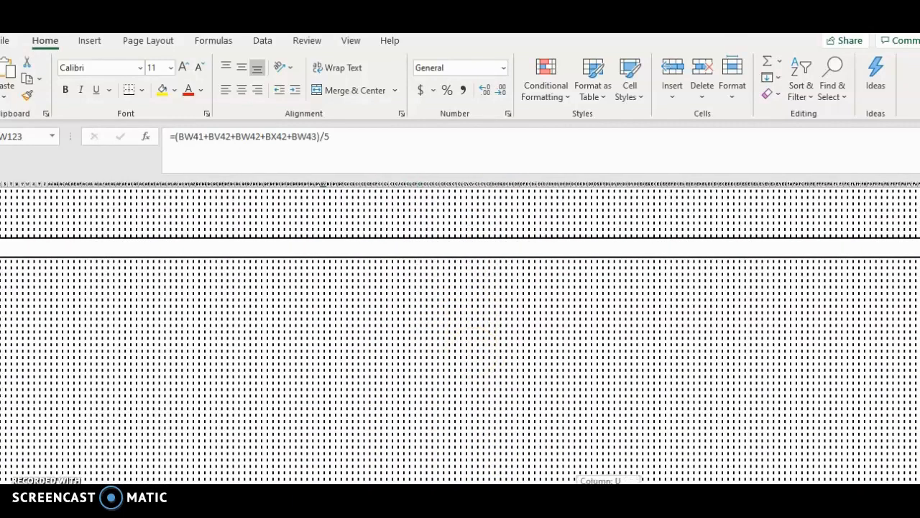
{"action": "scroll", "coordinate": [546, 406], "scroll_direction": "up", "scroll_amount": 10}
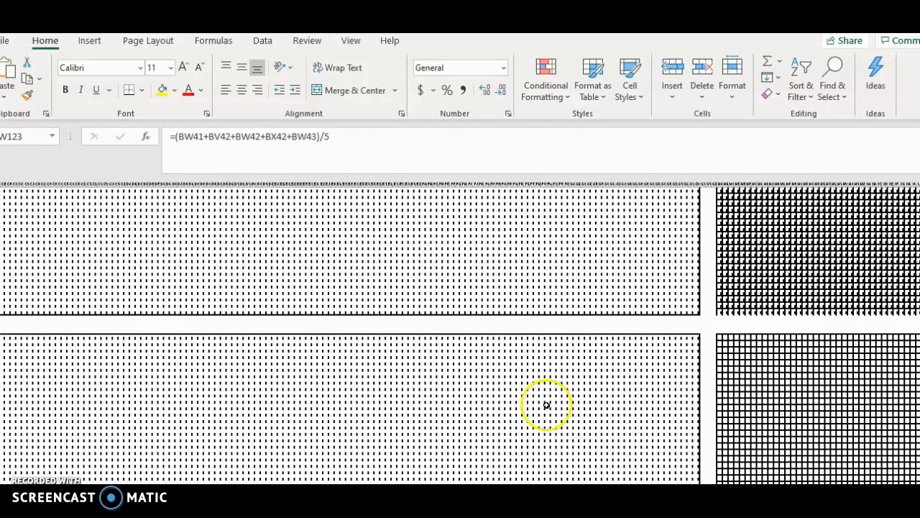
{"action": "scroll", "coordinate": [547, 408], "scroll_direction": "up", "scroll_amount": 3}
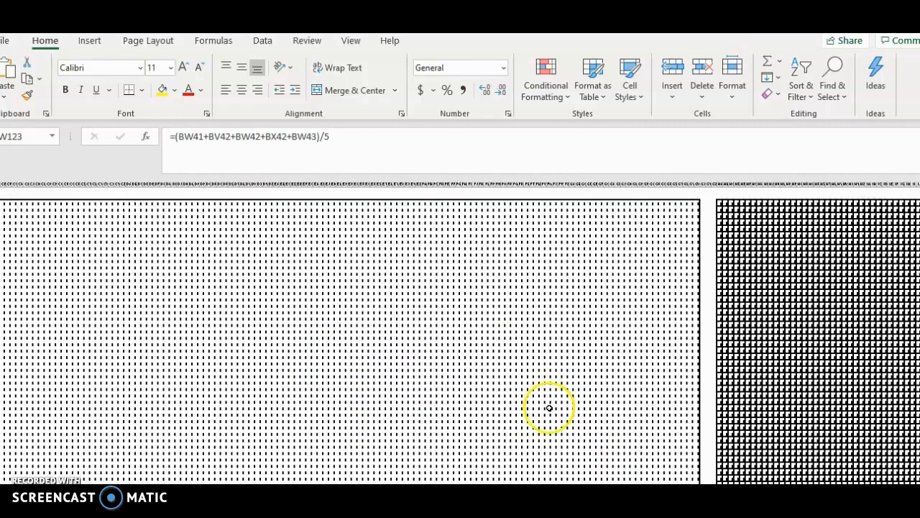
{"action": "scroll", "coordinate": [692, 456], "scroll_direction": "right", "scroll_amount": 10}
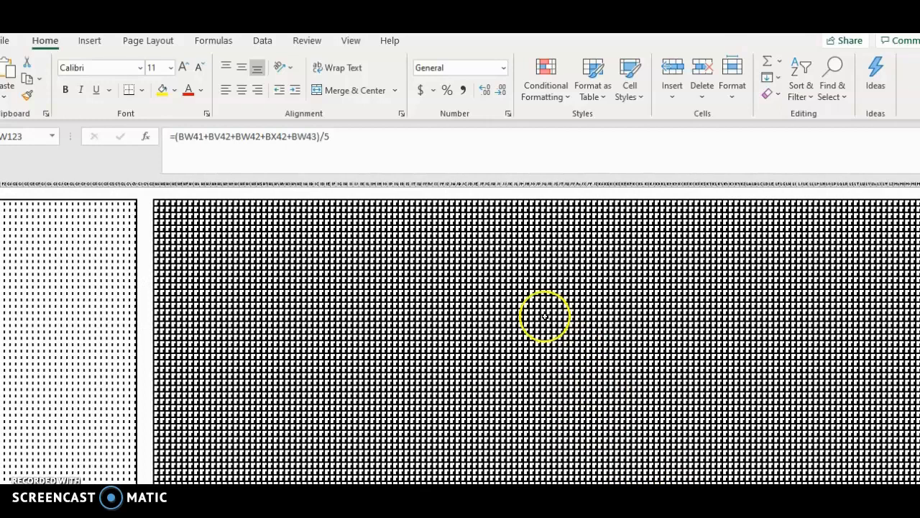
{"action": "left_click", "coordinate": [544, 318]}
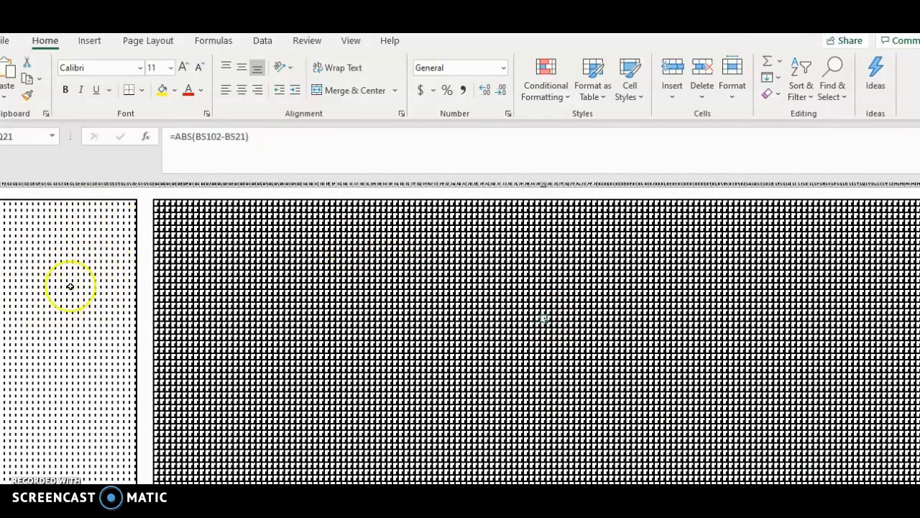
{"action": "left_click_drag", "start_coordinate": [711, 495], "coordinate": [697, 495]}
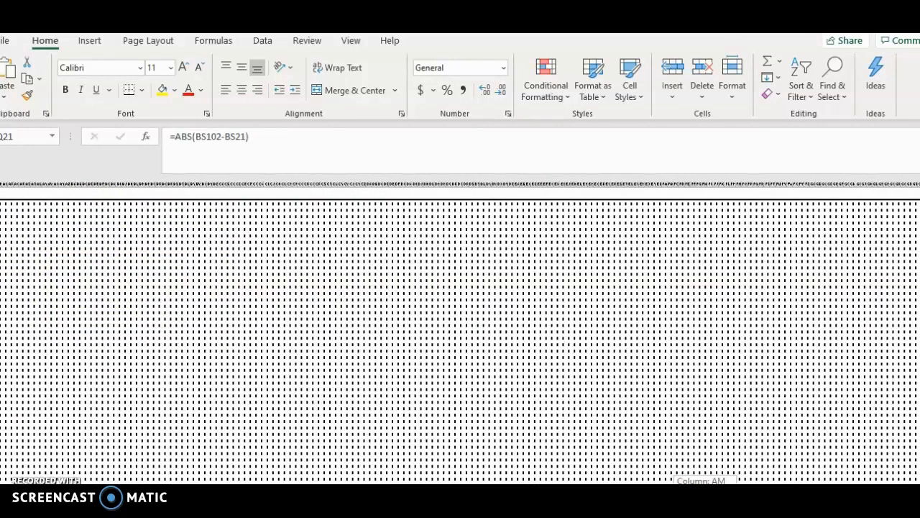
Enter the value 1000 in cell CZ38 of the upper averaging grid, replacing its averaging formula.
{"action": "scroll", "coordinate": [390, 371], "scroll_direction": "down", "scroll_amount": 2}
{"action": "left_click", "coordinate": [386, 331]}
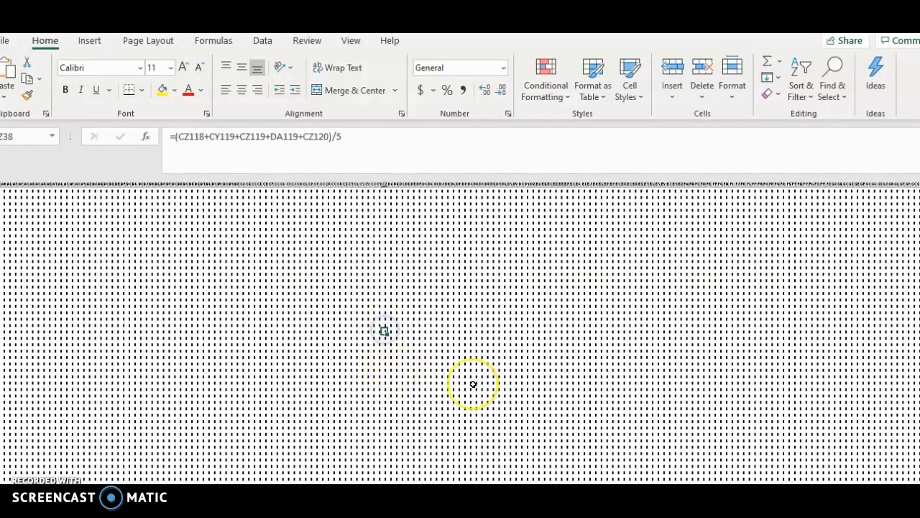
{"action": "type", "text": "100"}
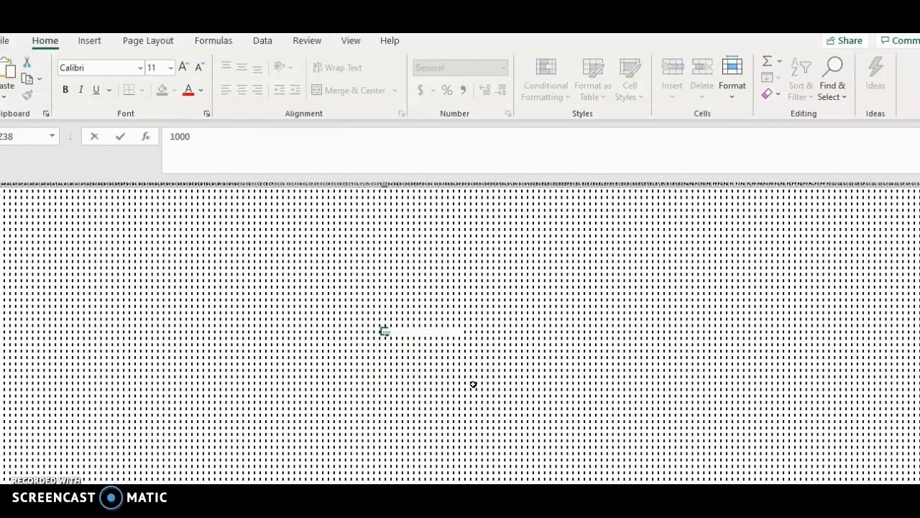
{"action": "type", "text": "0"}
{"action": "key", "text": "Return"}
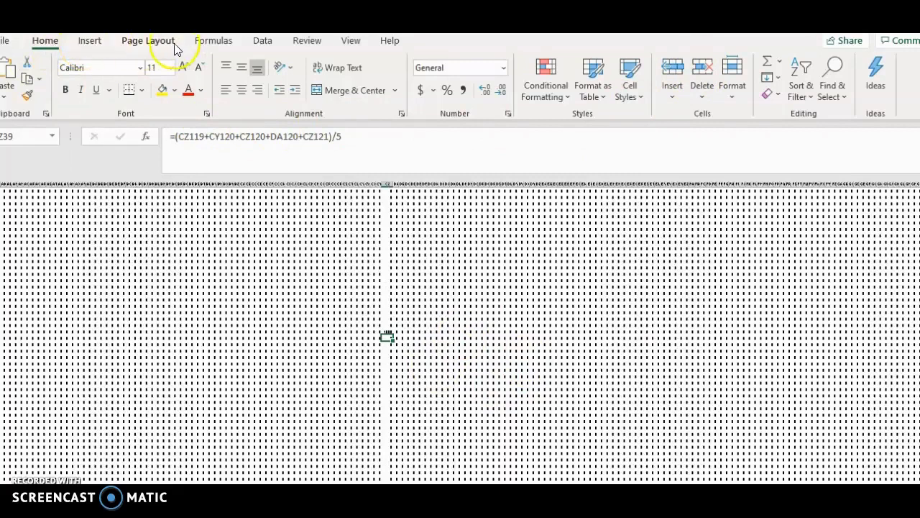
Recalculate the workbook five times so the averaging grids update from the seeded cell.
{"action": "left_click", "coordinate": [213, 41]}
{"action": "left_click", "coordinate": [828, 66]}
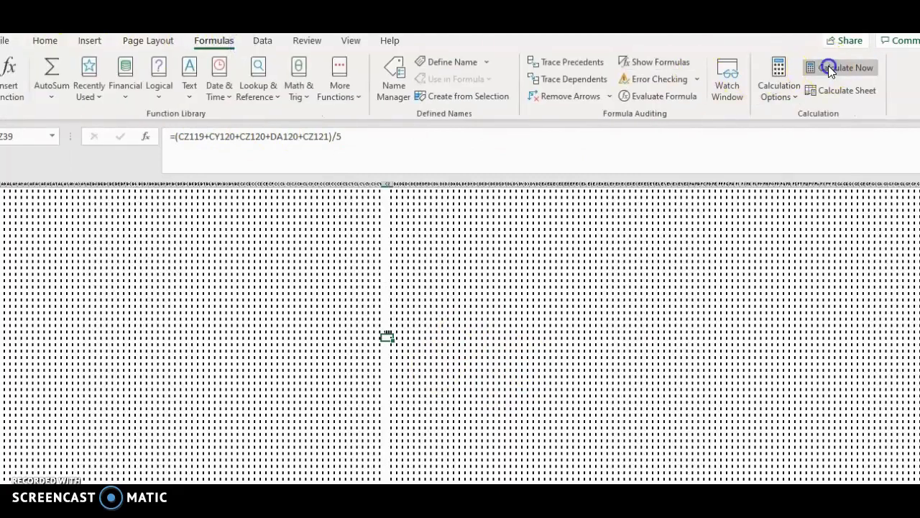
{"action": "left_click", "coordinate": [828, 67]}
{"action": "left_click", "coordinate": [828, 67]}
{"action": "left_click", "coordinate": [828, 67]}
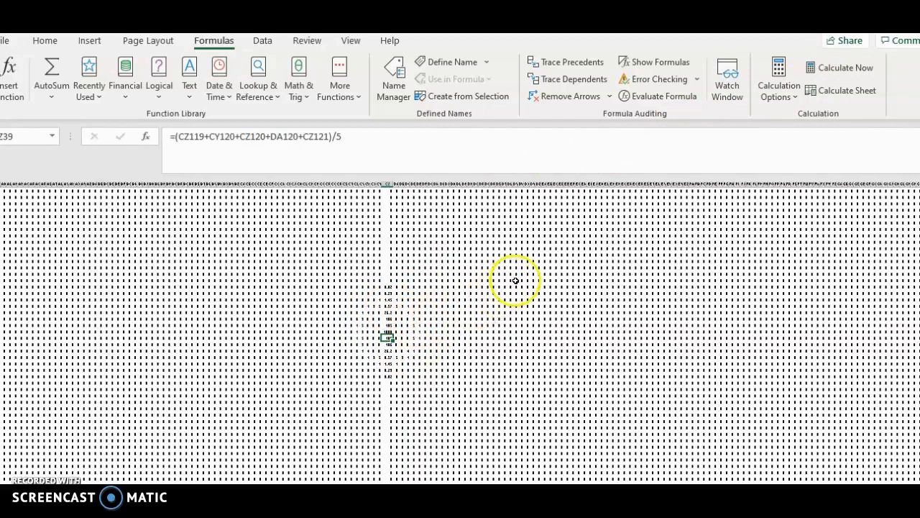
{"action": "left_click", "coordinate": [822, 67]}
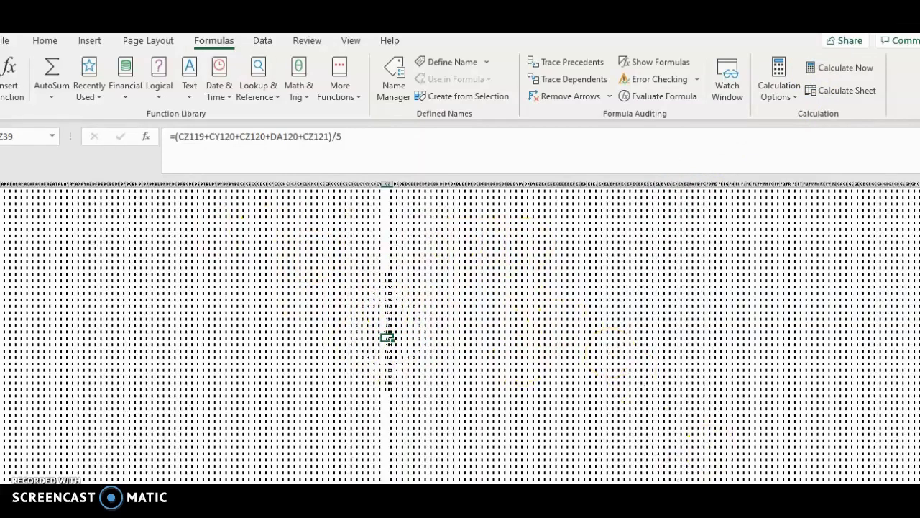
Inspect the absolute-difference formula in row 35 of the difference grid and the nested IF comparison formula in cell KX119 of the grid beneath it.
{"action": "left_click_drag", "start_coordinate": [711, 480], "coordinate": [717, 439]}
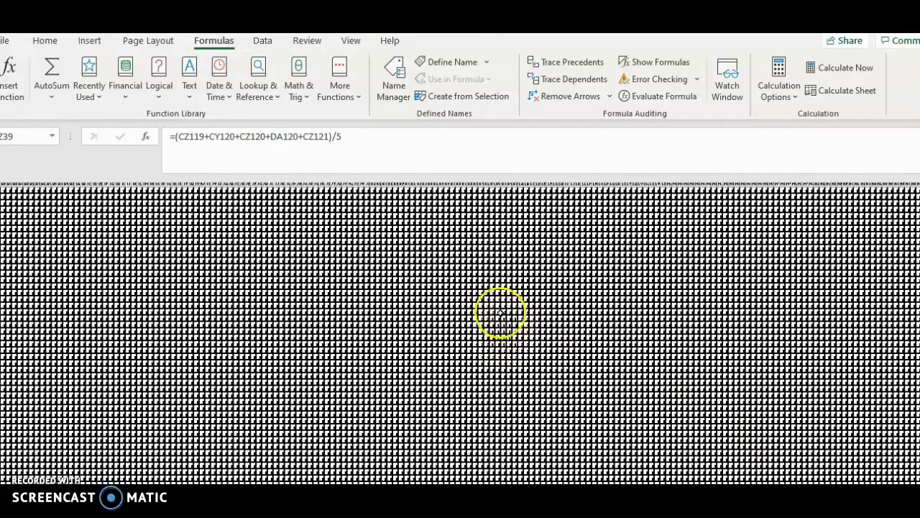
{"action": "left_click", "coordinate": [497, 312]}
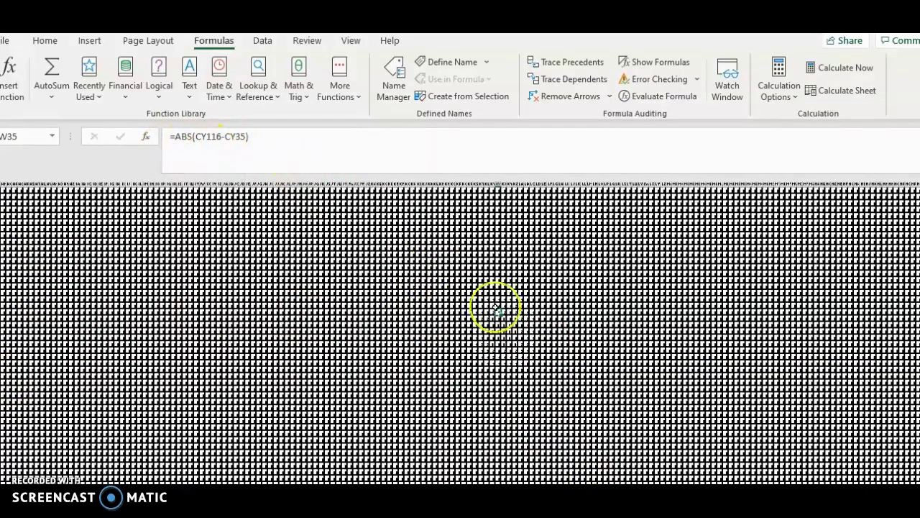
{"action": "scroll", "coordinate": [496, 309], "scroll_direction": "down", "scroll_amount": 5}
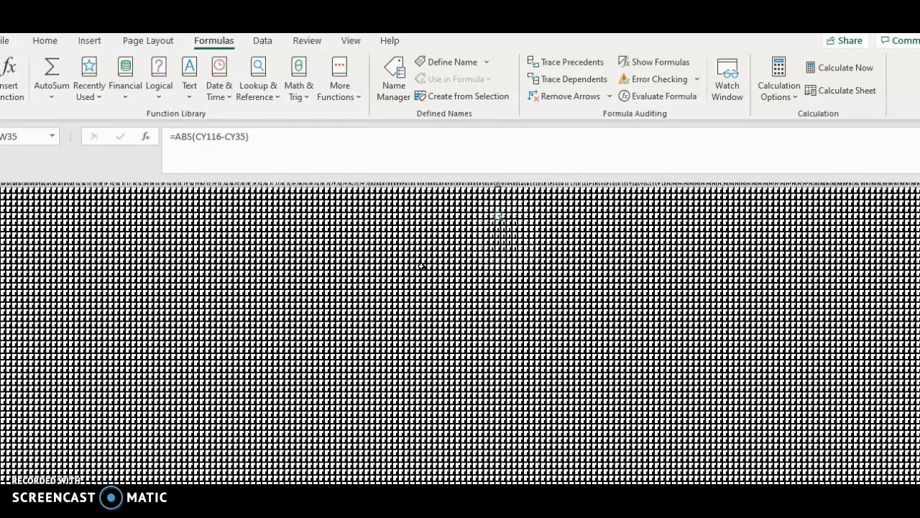
{"action": "left_click", "coordinate": [479, 304]}
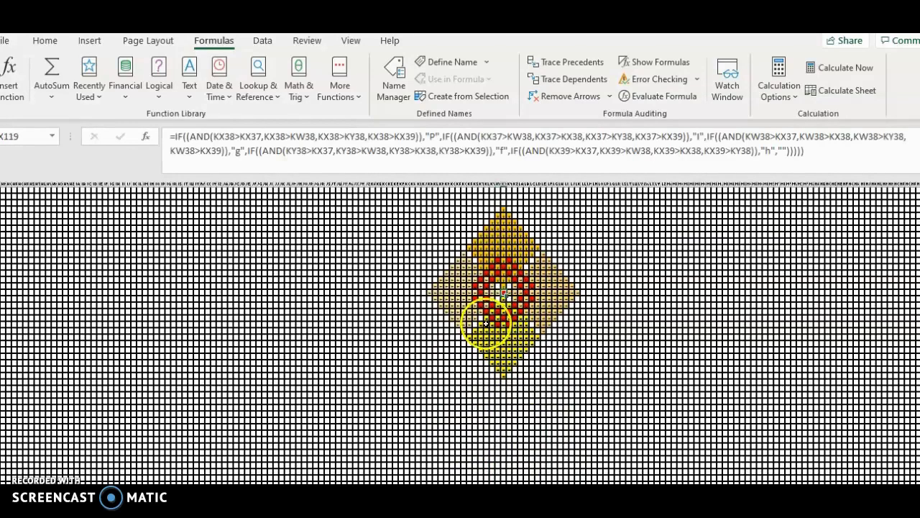
Return to the difference grid and inspect the absolute-difference formulas of cells in rows 32 and 39.
{"action": "scroll", "coordinate": [484, 319], "scroll_direction": "up", "scroll_amount": 5}
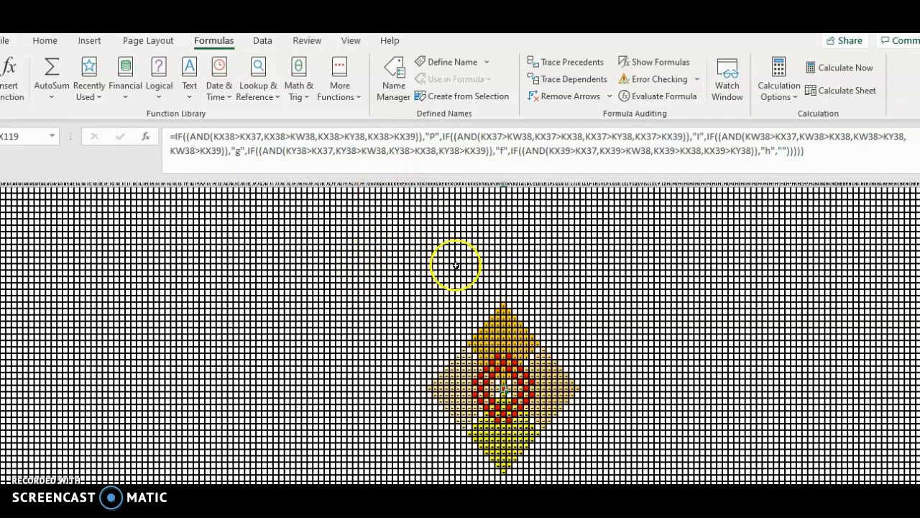
{"action": "scroll", "coordinate": [457, 287], "scroll_direction": "up", "scroll_amount": 4}
{"action": "scroll", "coordinate": [460, 331], "scroll_direction": "up", "scroll_amount": 5}
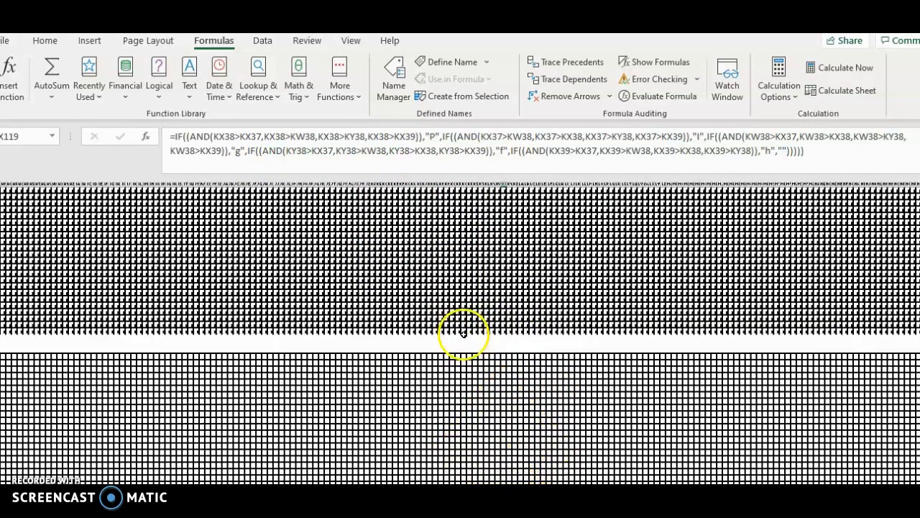
{"action": "scroll", "coordinate": [496, 280], "scroll_direction": "up", "scroll_amount": 2}
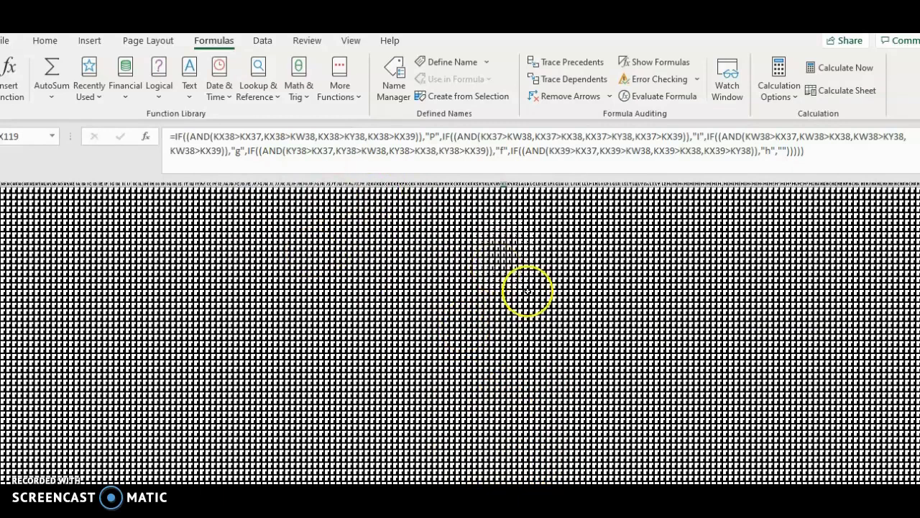
{"action": "left_click", "coordinate": [476, 262]}
{"action": "left_click", "coordinate": [393, 255]}
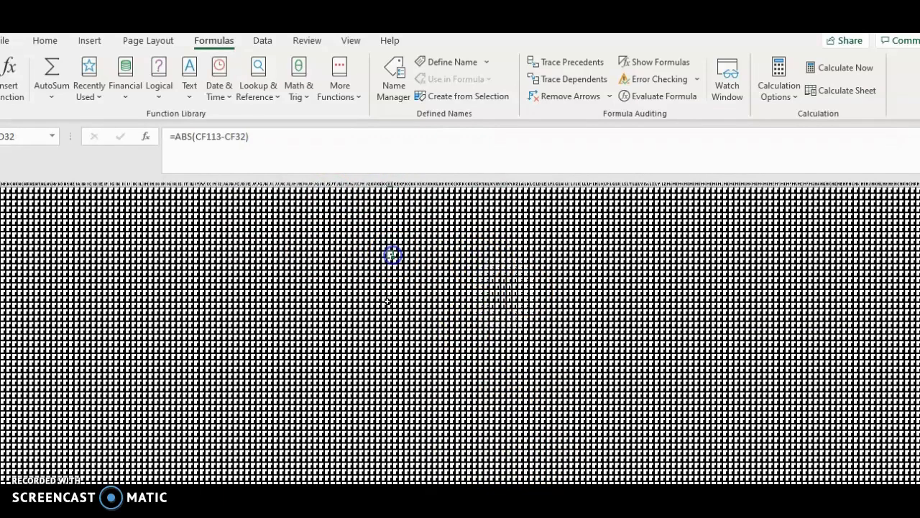
{"action": "left_click", "coordinate": [464, 301]}
Inspect the nested IF formula in cell KV115, near the red ring of the diamond pattern below the difference grid.
{"action": "scroll", "coordinate": [511, 317], "scroll_direction": "down", "scroll_amount": 5}
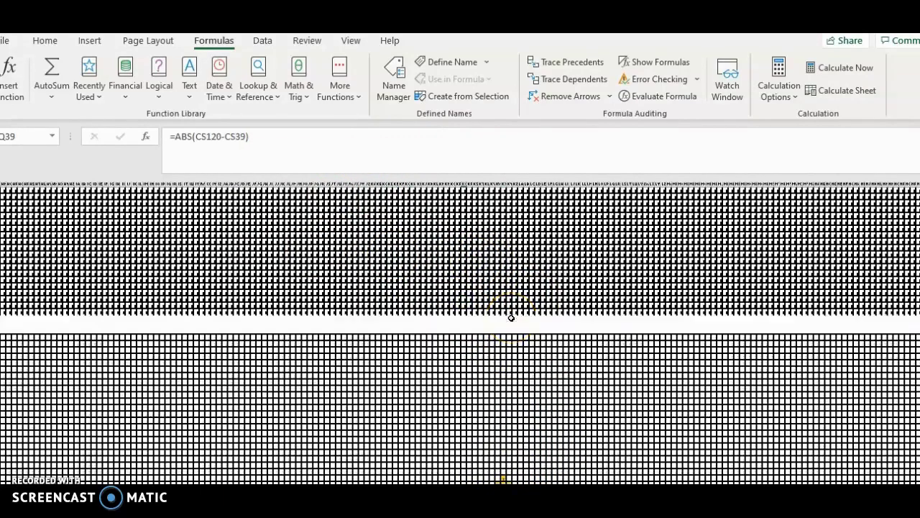
{"action": "scroll", "coordinate": [422, 365], "scroll_direction": "down", "scroll_amount": 3}
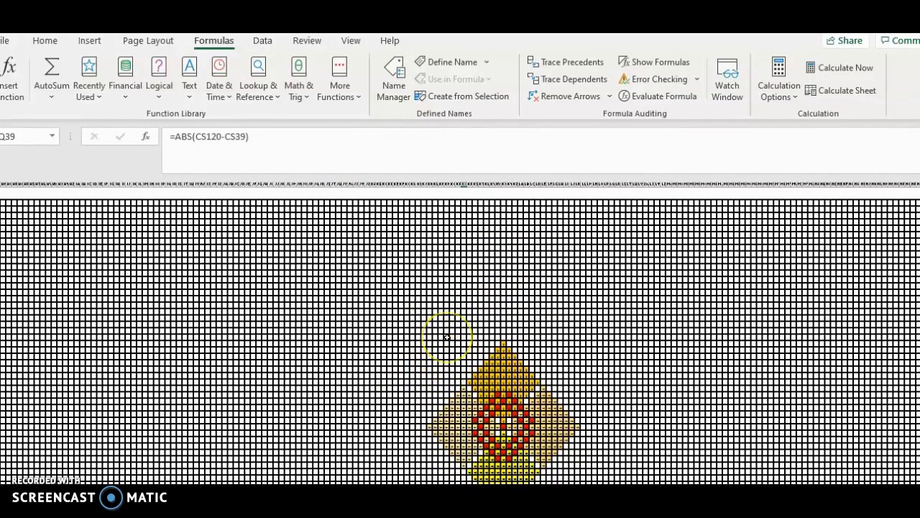
{"action": "scroll", "coordinate": [525, 386], "scroll_direction": "down", "scroll_amount": 2}
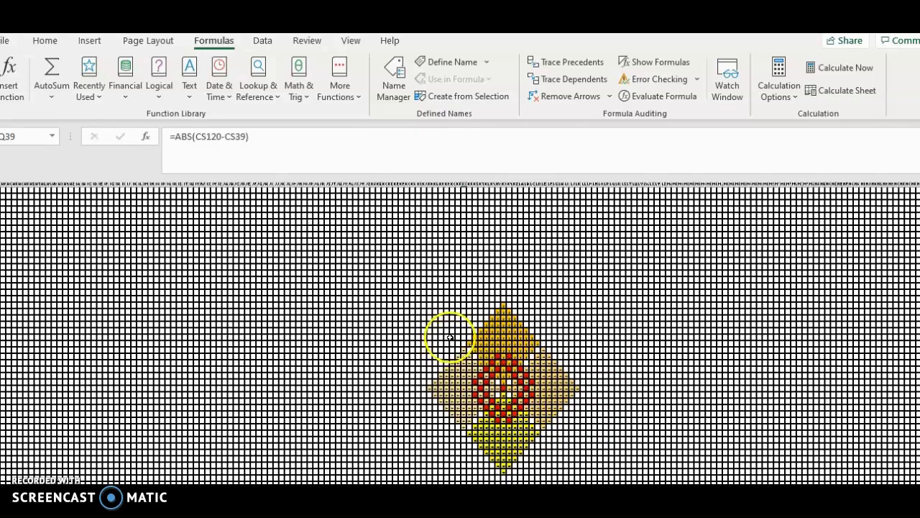
{"action": "left_click", "coordinate": [495, 362]}
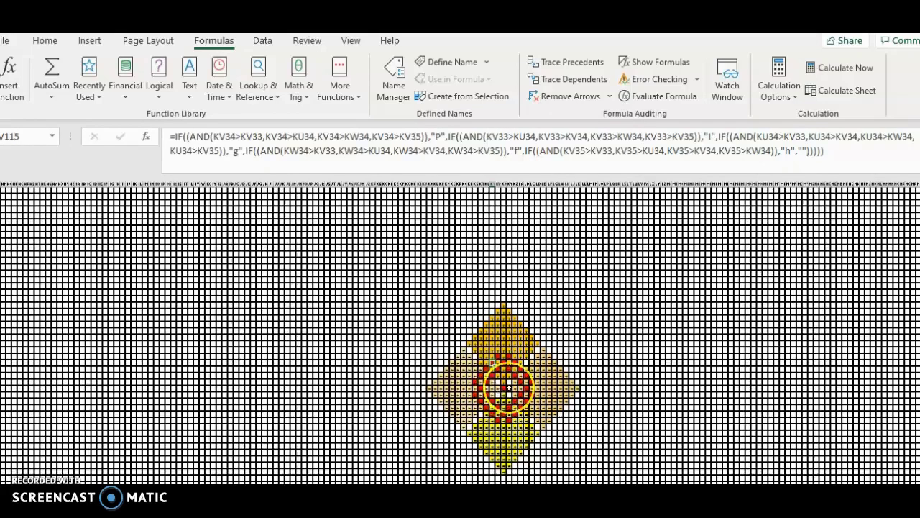
Examine the diamond pattern and its counterpart with the blue ring in the borderless grid further down.
{"action": "scroll", "coordinate": [493, 320], "scroll_direction": "down", "scroll_amount": 2}
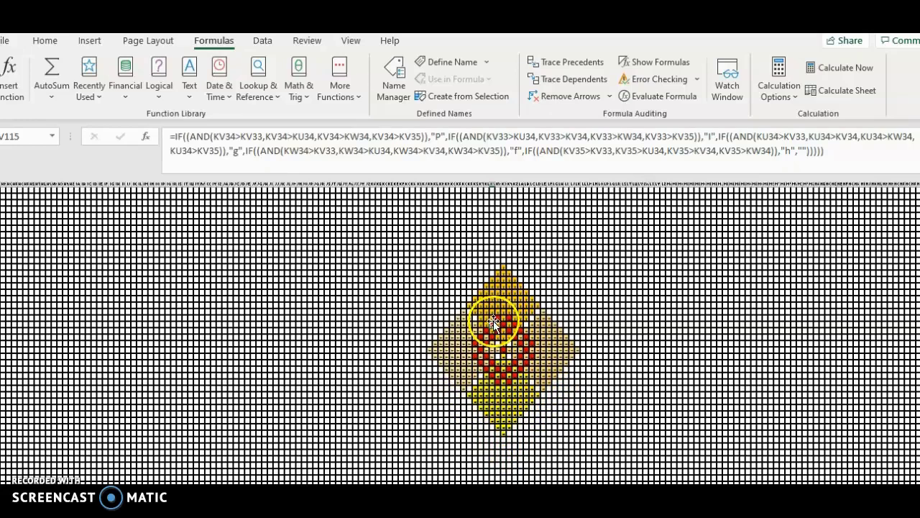
{"action": "scroll", "coordinate": [494, 334], "scroll_direction": "down", "scroll_amount": 3}
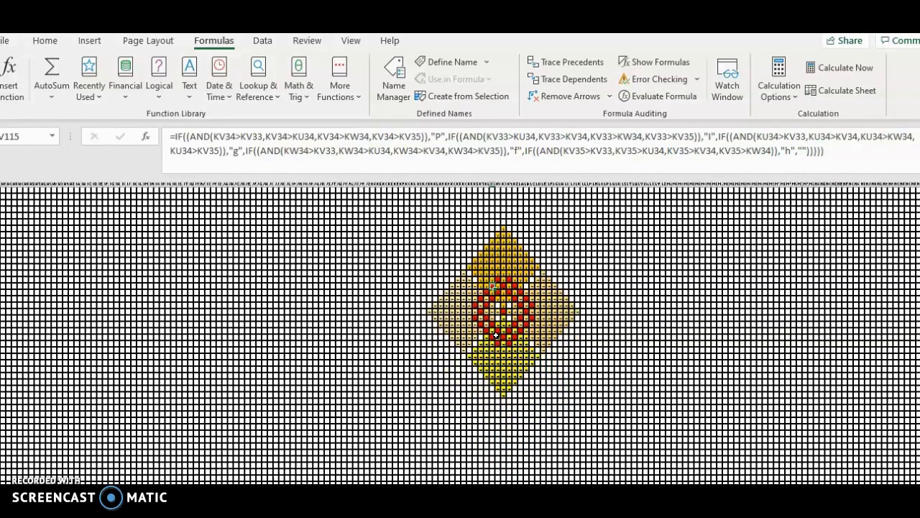
{"action": "scroll", "coordinate": [498, 335], "scroll_direction": "down", "scroll_amount": 4}
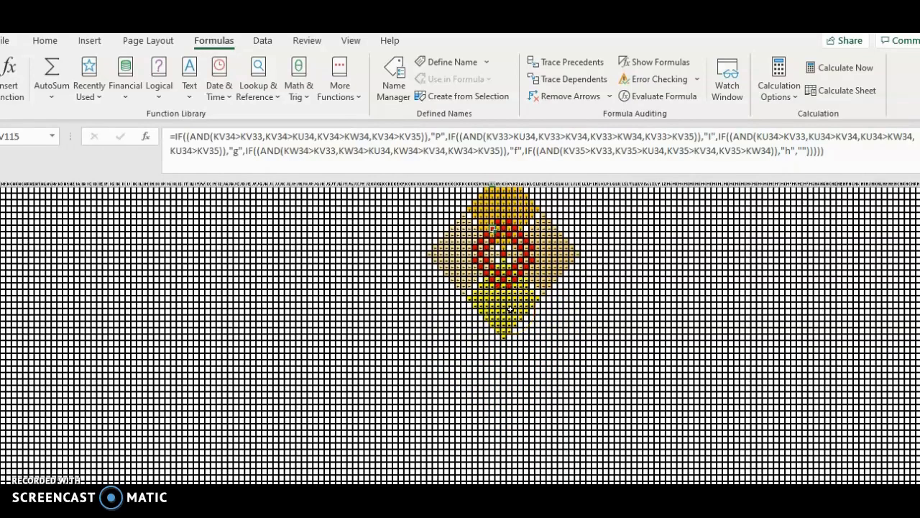
{"action": "left_click", "coordinate": [503, 329]}
{"action": "scroll", "coordinate": [504, 327], "scroll_direction": "up", "scroll_amount": 4}
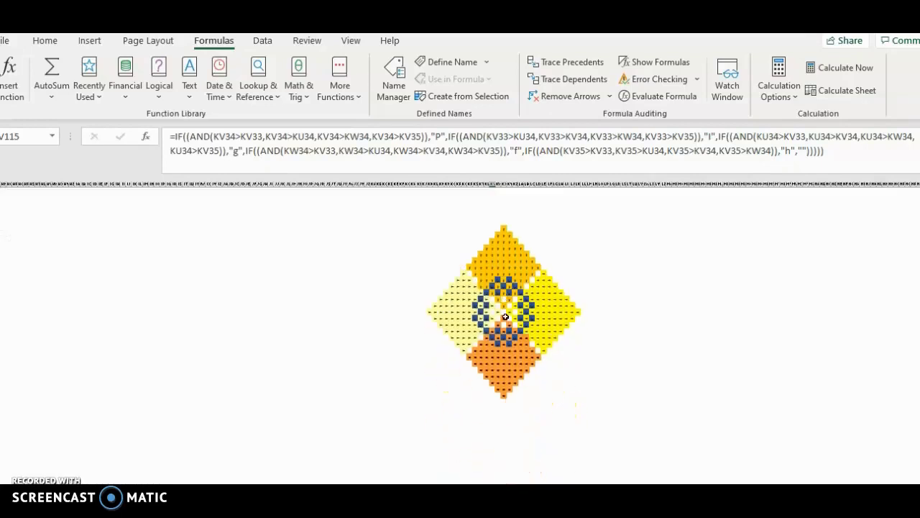
Recalculate the workbook repeatedly and compare the coloured diamond patterns in the stacked lower grids.
{"action": "left_click", "coordinate": [850, 73]}
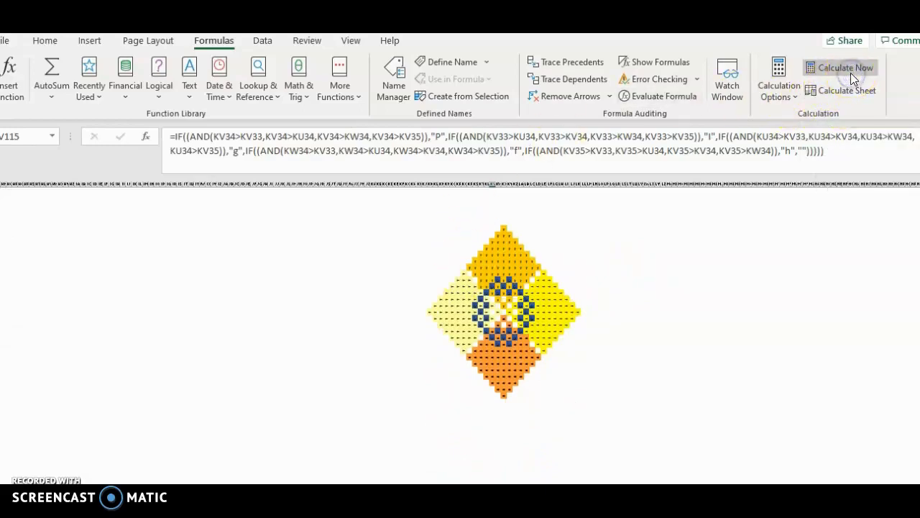
{"action": "left_click", "coordinate": [850, 73]}
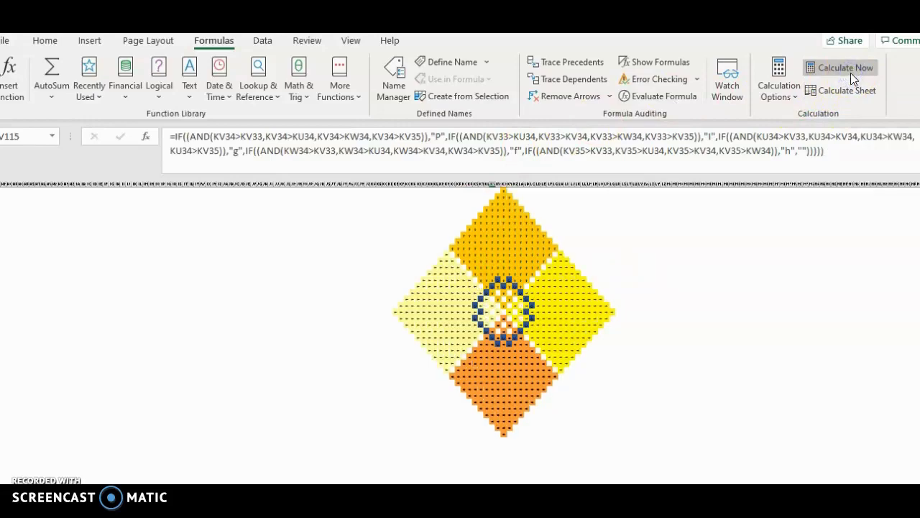
{"action": "scroll", "coordinate": [549, 340], "scroll_direction": "down", "scroll_amount": 5}
{"action": "scroll", "coordinate": [549, 339], "scroll_direction": "up", "scroll_amount": 5}
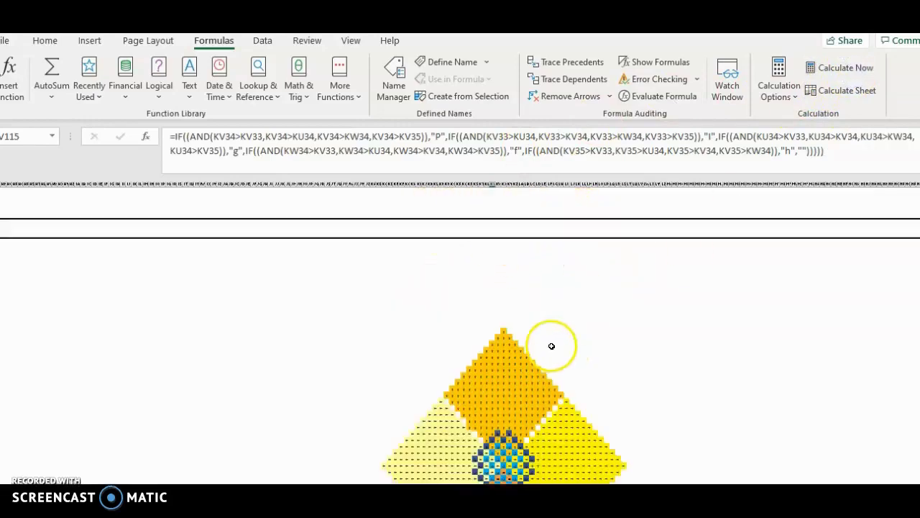
{"action": "scroll", "coordinate": [552, 346], "scroll_direction": "up", "scroll_amount": 5}
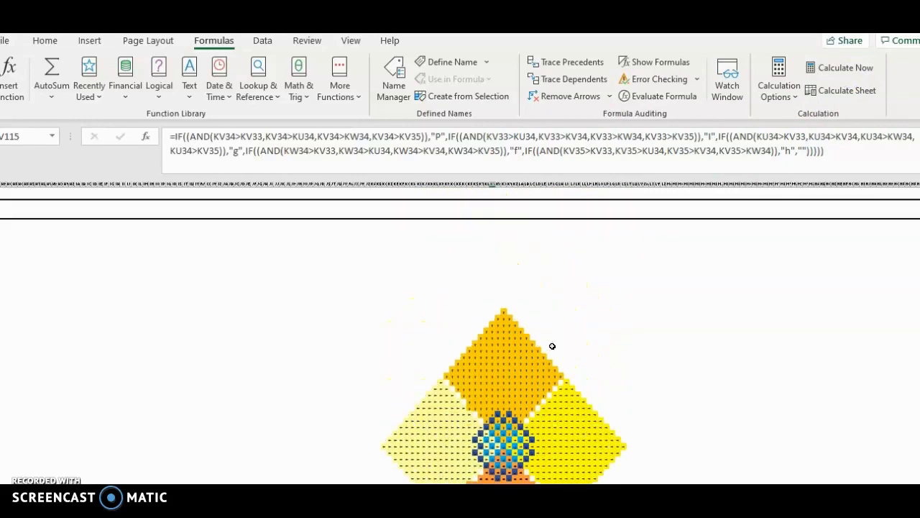
{"action": "scroll", "coordinate": [552, 347], "scroll_direction": "down", "scroll_amount": 8}
{"action": "scroll", "coordinate": [553, 346], "scroll_direction": "up", "scroll_amount": 4}
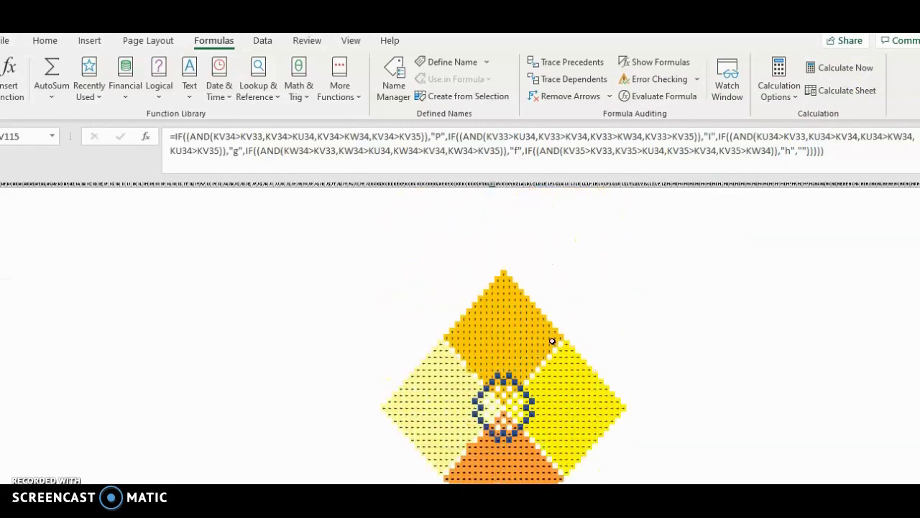
{"action": "left_click", "coordinate": [834, 72]}
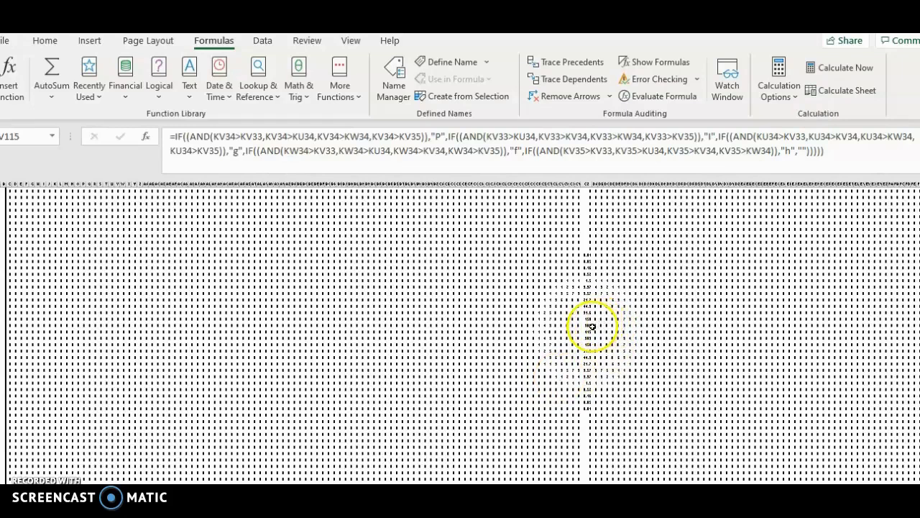
Inspect the averaging formulas in cell CZ118 of the lower grid and in the block around the seeded cell of the upper grid.
{"action": "left_click", "coordinate": [588, 324]}
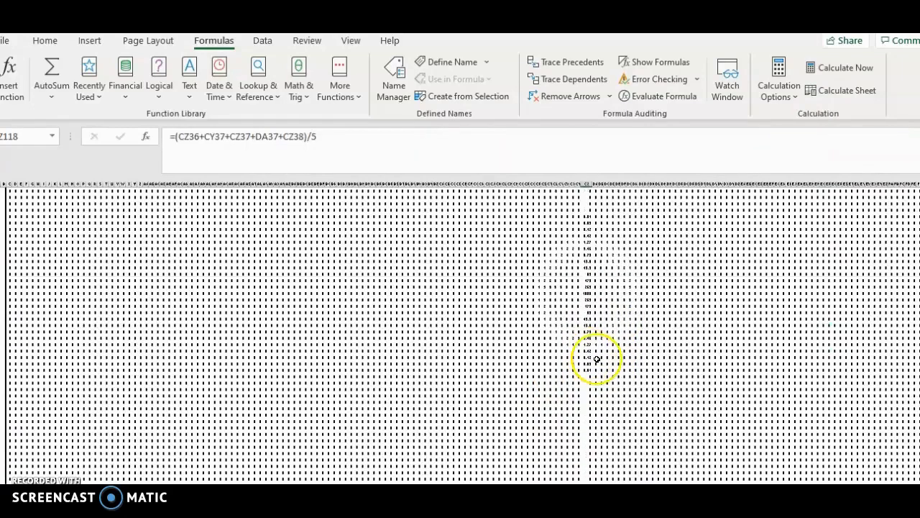
{"action": "left_click", "coordinate": [588, 326]}
{"action": "left_click_drag", "start_coordinate": [588, 326], "coordinate": [610, 368]}
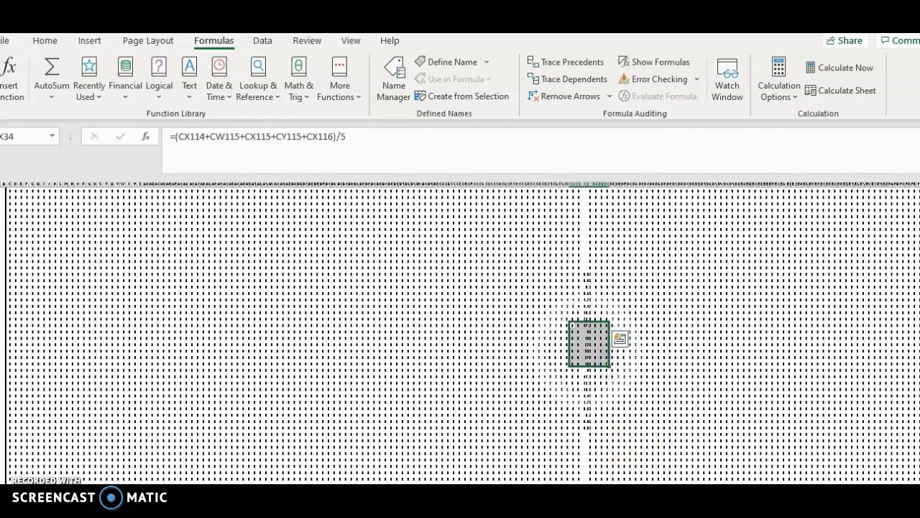
{"action": "left_click", "coordinate": [645, 363]}
Recalculate the workbook again with the blue-centred diamond pattern below the difference grid in view.
{"action": "scroll", "coordinate": [645, 363], "scroll_direction": "right", "scroll_amount": 10}
{"action": "scroll", "coordinate": [460, 334], "scroll_direction": "right", "scroll_amount": 10}
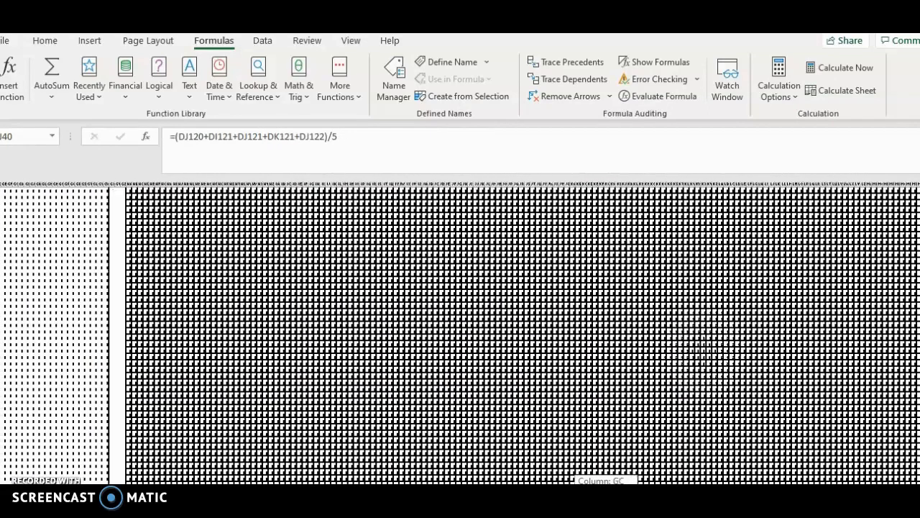
{"action": "scroll", "coordinate": [563, 374], "scroll_direction": "down", "scroll_amount": 3}
{"action": "scroll", "coordinate": [531, 330], "scroll_direction": "down", "scroll_amount": 10}
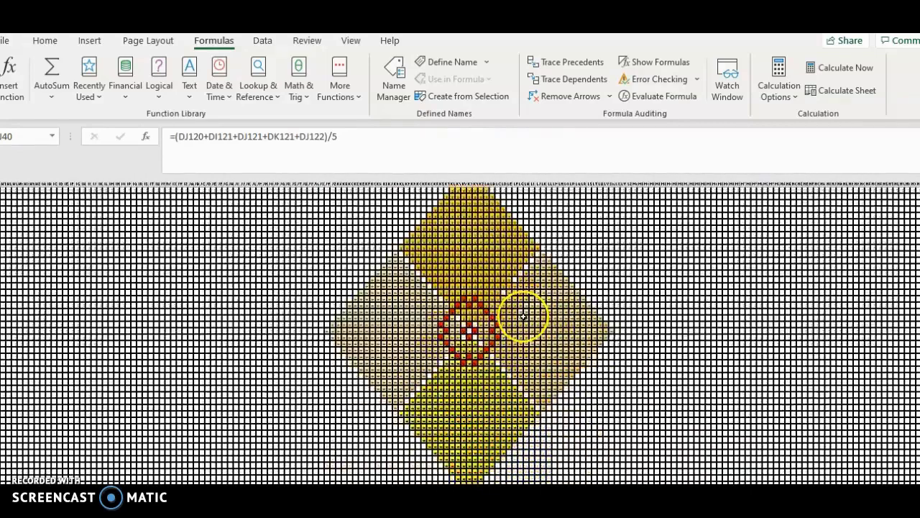
{"action": "scroll", "coordinate": [521, 301], "scroll_direction": "down", "scroll_amount": 15}
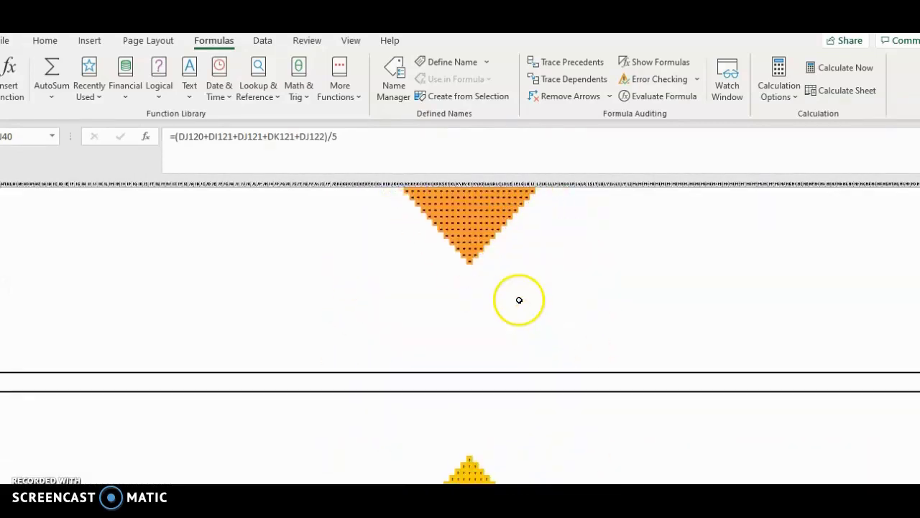
{"action": "scroll", "coordinate": [512, 300], "scroll_direction": "up", "scroll_amount": 3}
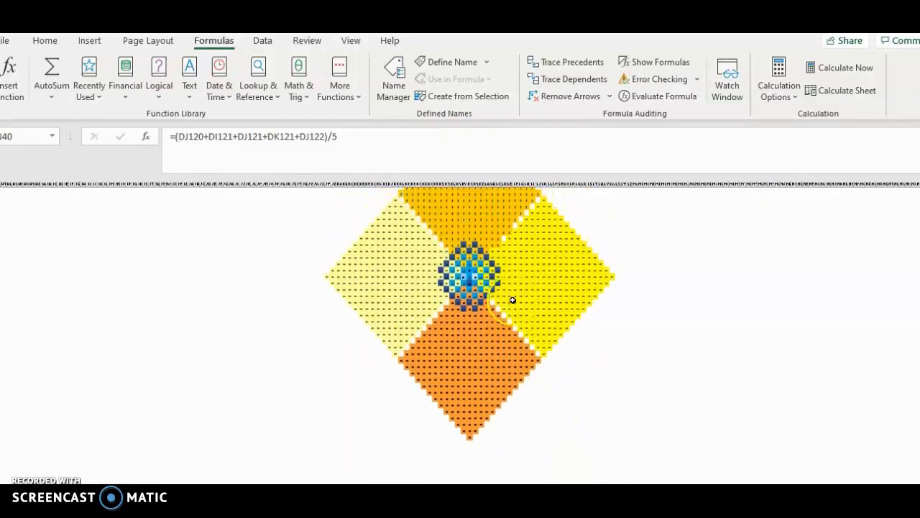
{"action": "left_click", "coordinate": [842, 68]}
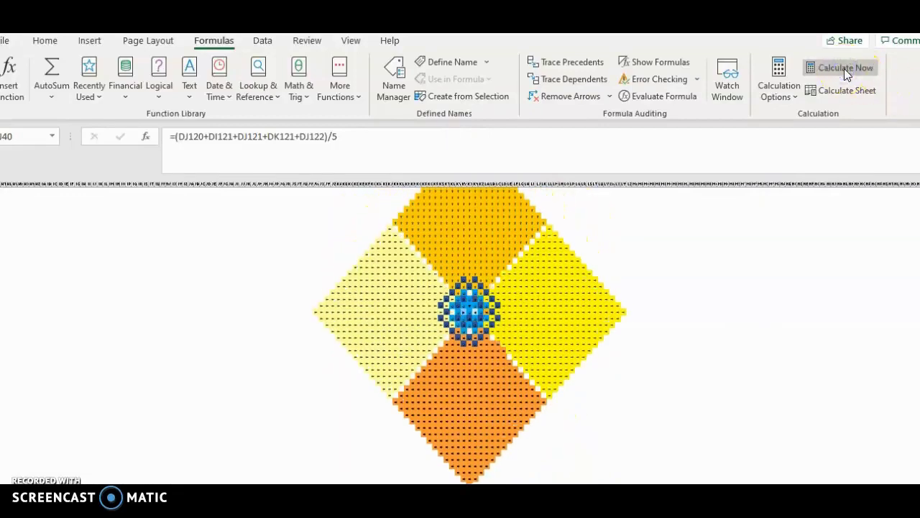
Recalculate the workbook twice more with the blue-centred diamond pattern in view.
{"action": "left_click", "coordinate": [844, 68]}
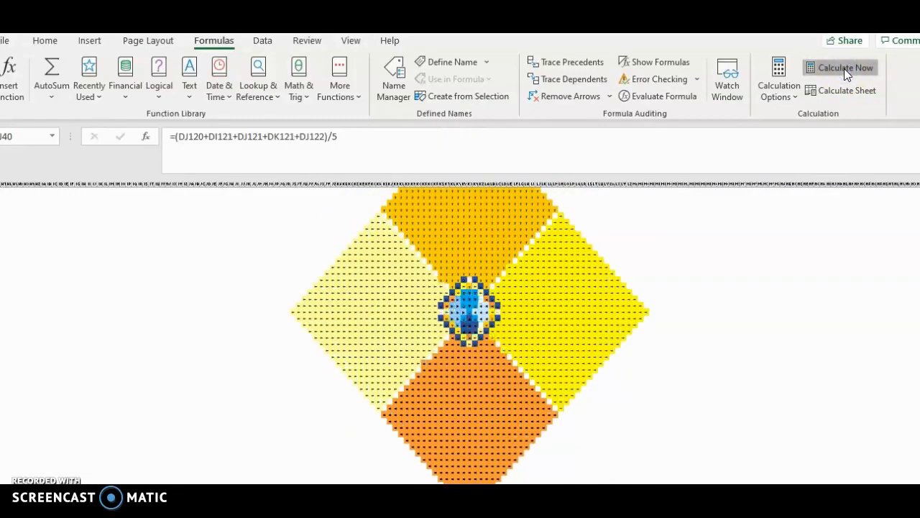
{"action": "left_click", "coordinate": [844, 68]}
{"action": "scroll", "coordinate": [606, 323], "scroll_direction": "up", "scroll_amount": 5}
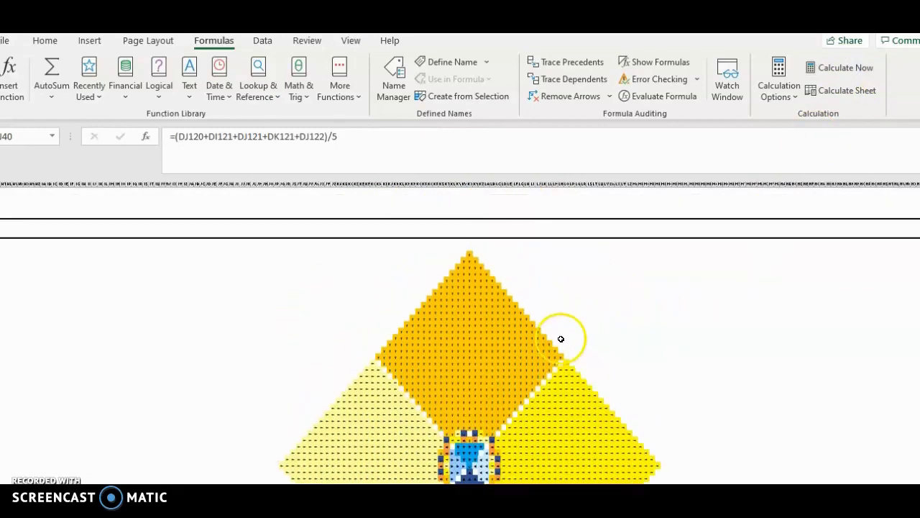
Inspect the IF formula of a cell in the diamond pattern with the hollow centre.
{"action": "scroll", "coordinate": [470, 286], "scroll_direction": "down", "scroll_amount": 5}
{"action": "left_click", "coordinate": [480, 286]}
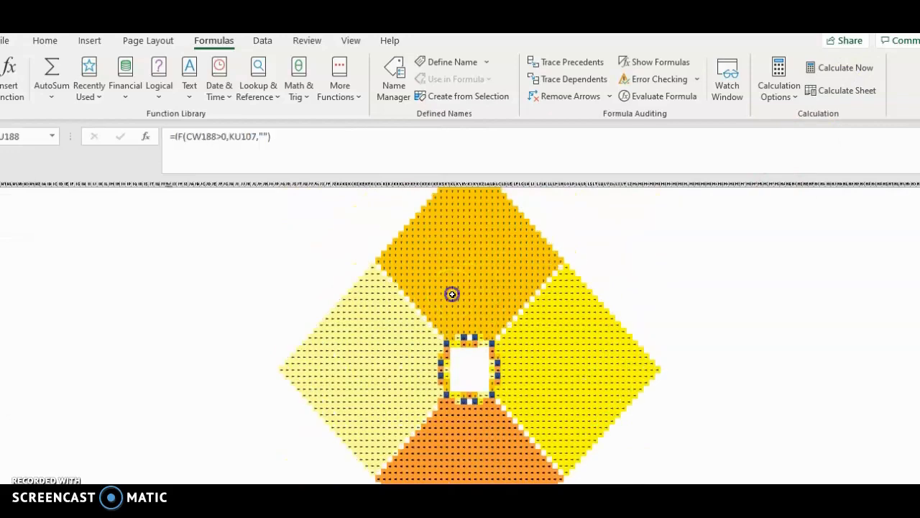
{"action": "scroll", "coordinate": [470, 324], "scroll_direction": "up", "scroll_amount": 5}
{"action": "scroll", "coordinate": [468, 322], "scroll_direction": "up", "scroll_amount": 3}
Inspect the nested IF/AND comparison formula of a cell just below the red-dotted ring in the black-gridded diamond pattern.
{"action": "left_click", "coordinate": [467, 256]}
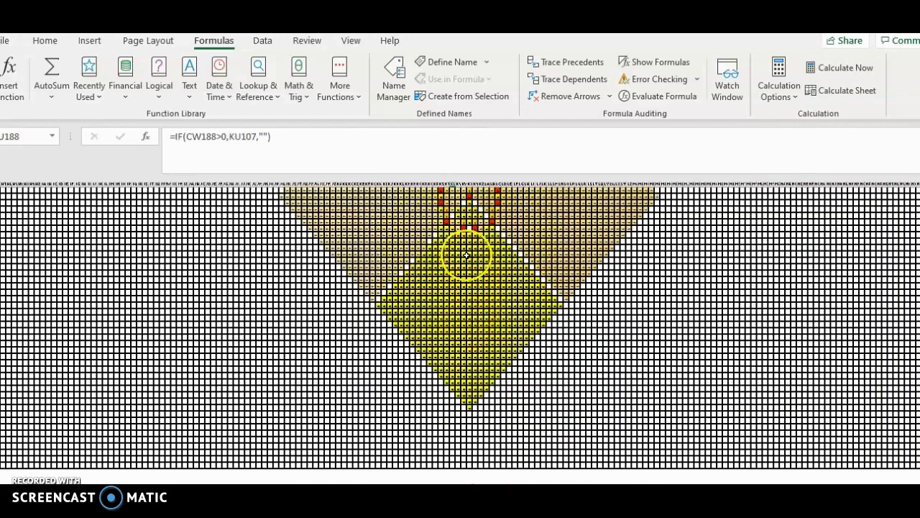
{"action": "left_click", "coordinate": [447, 309]}
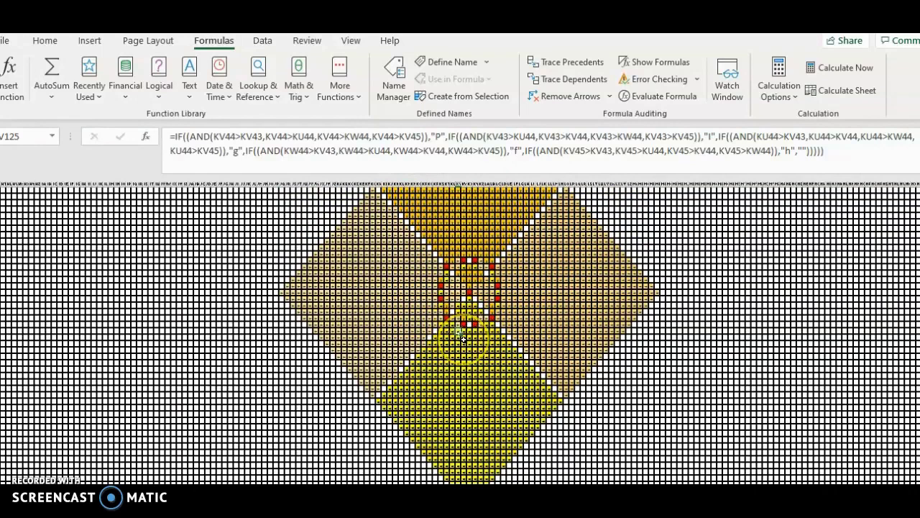
{"action": "scroll", "coordinate": [431, 302], "scroll_direction": "up", "scroll_amount": 10}
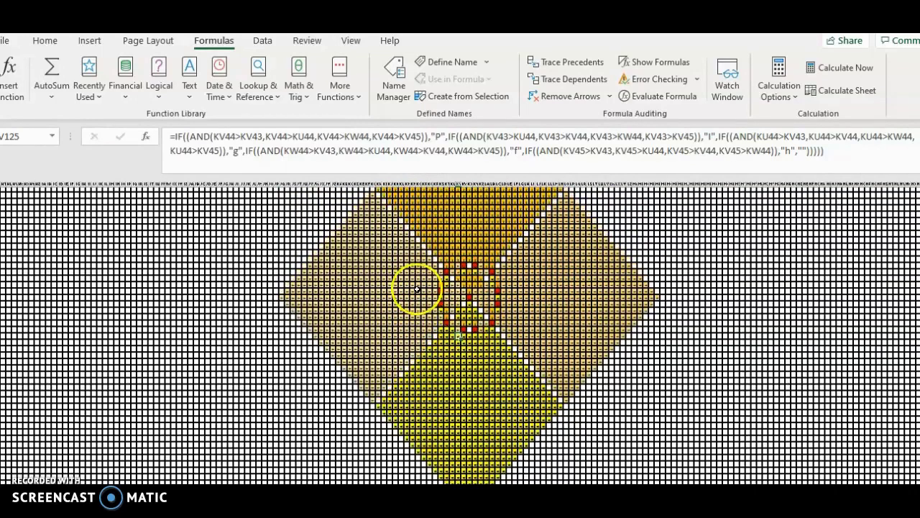
{"action": "scroll", "coordinate": [454, 271], "scroll_direction": "down", "scroll_amount": 8}
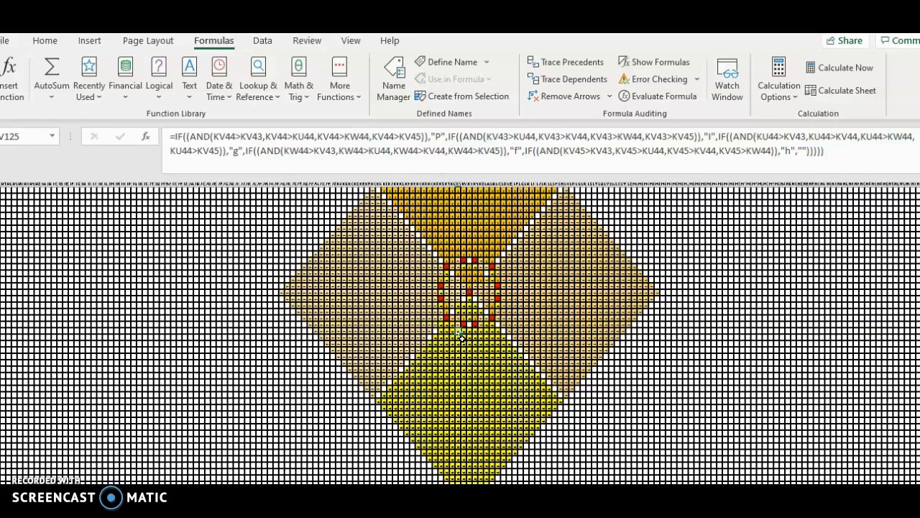
{"action": "left_click", "coordinate": [471, 334]}
{"action": "left_click", "coordinate": [483, 353]}
{"action": "left_click", "coordinate": [438, 314]}
Compare the black-gridded diamond with the hollow-centred and blue-centred diamonds stacked below it.
{"action": "scroll", "coordinate": [468, 349], "scroll_direction": "down", "scroll_amount": 2}
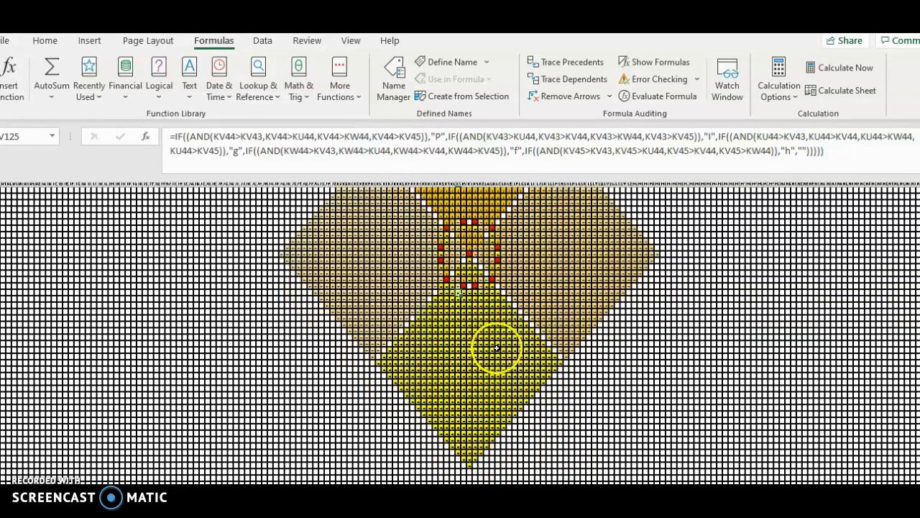
{"action": "scroll", "coordinate": [496, 348], "scroll_direction": "down", "scroll_amount": 6}
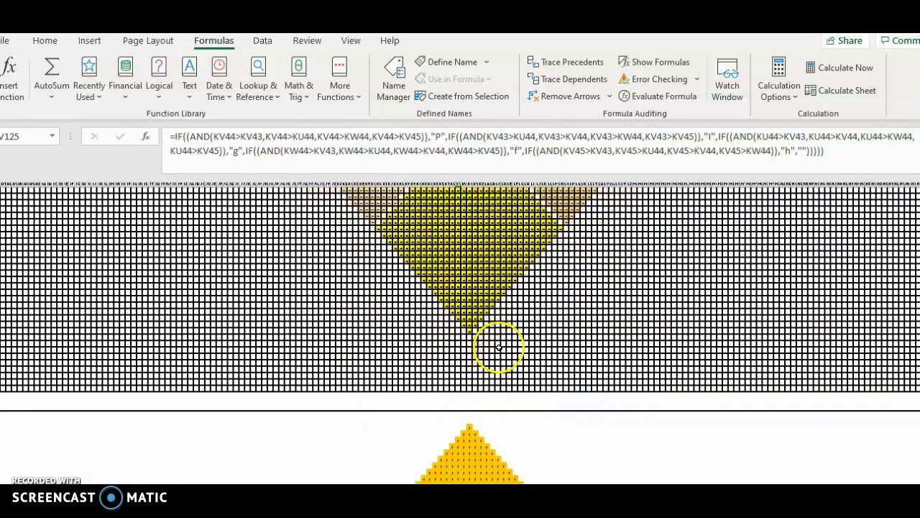
{"action": "scroll", "coordinate": [499, 347], "scroll_direction": "down", "scroll_amount": 6}
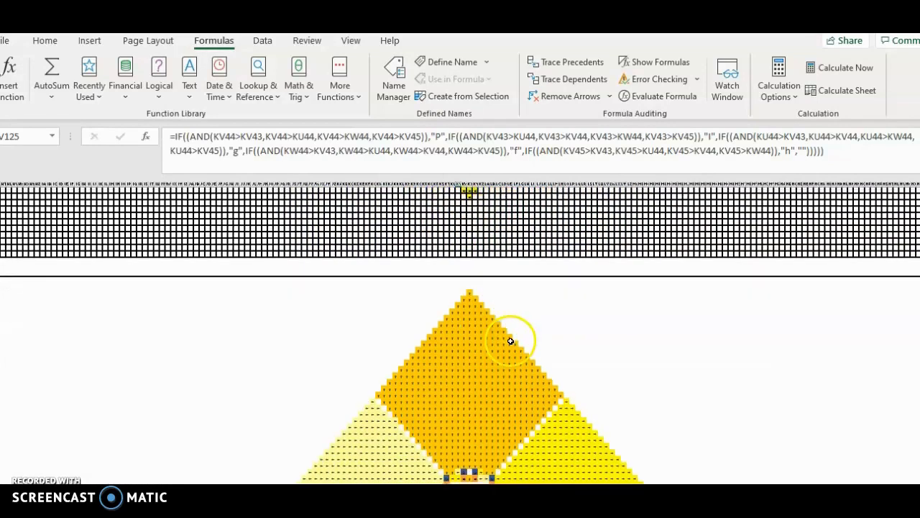
{"action": "scroll", "coordinate": [512, 341], "scroll_direction": "down", "scroll_amount": 4}
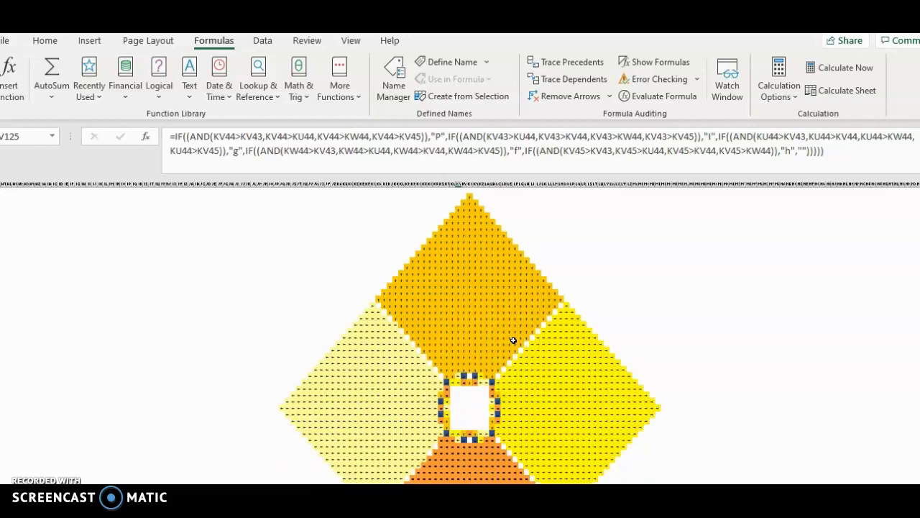
{"action": "scroll", "coordinate": [512, 340], "scroll_direction": "down", "scroll_amount": 20}
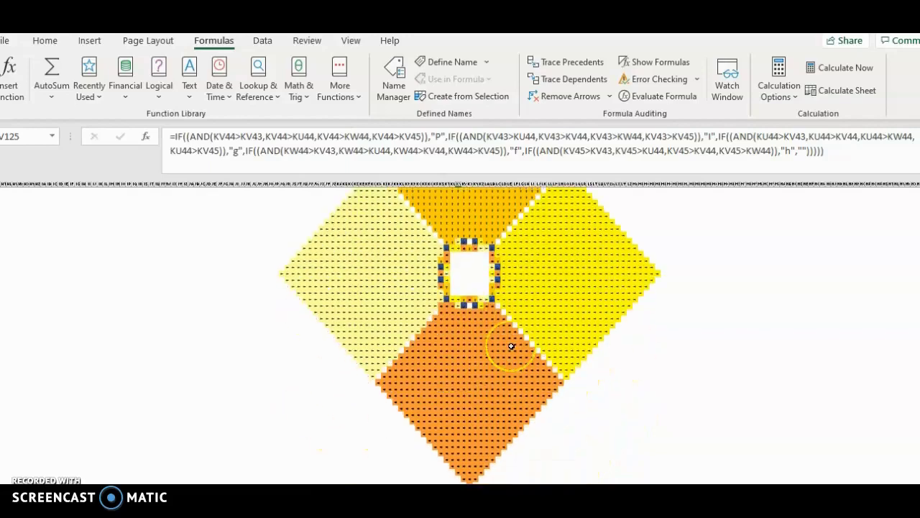
{"action": "scroll", "coordinate": [511, 346], "scroll_direction": "down", "scroll_amount": 5}
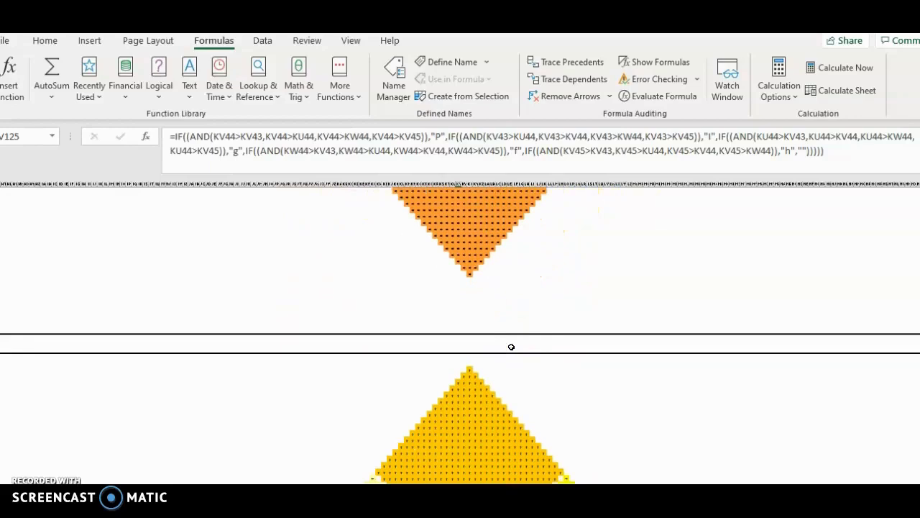
{"action": "left_click", "coordinate": [519, 346]}
{"action": "double_click", "coordinate": [532, 343]}
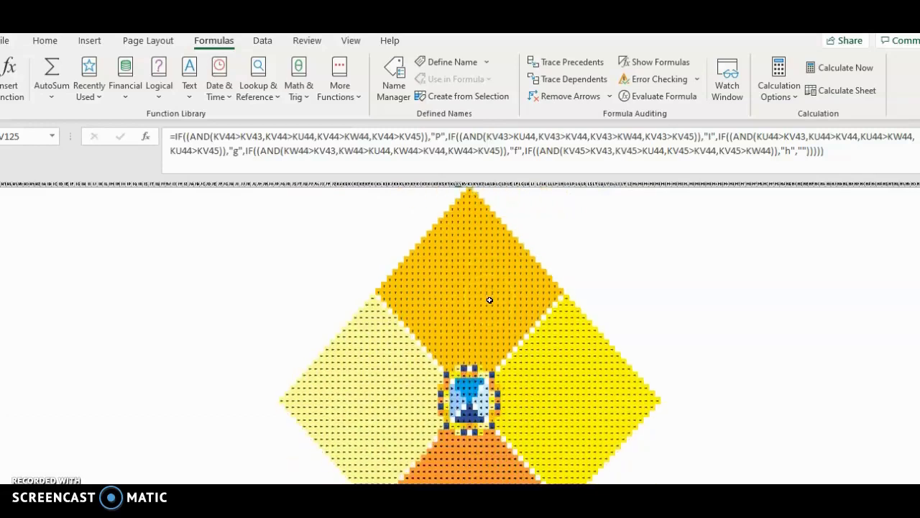
Recalculate the workbook repeatedly to grow the blue-centred pattern and its side diamonds outward.
{"action": "left_click", "coordinate": [830, 69]}
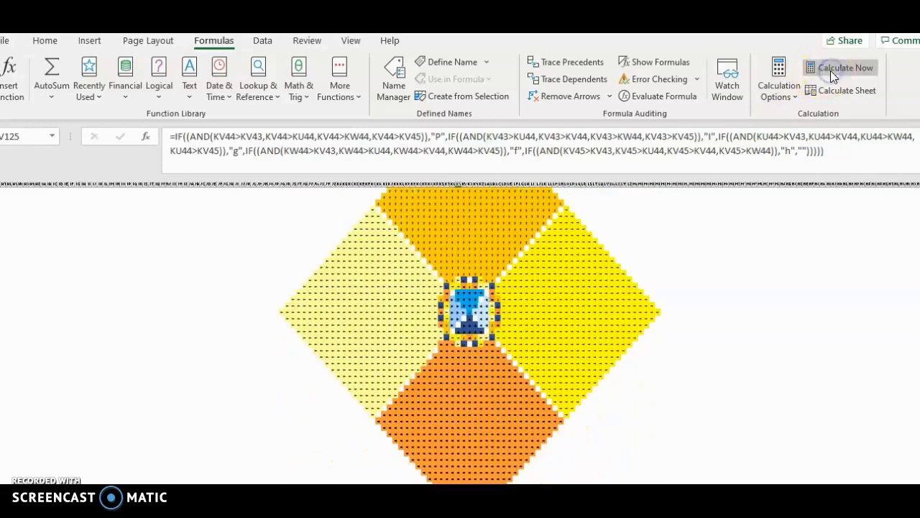
{"action": "left_click", "coordinate": [830, 69]}
{"action": "left_click", "coordinate": [830, 69]}
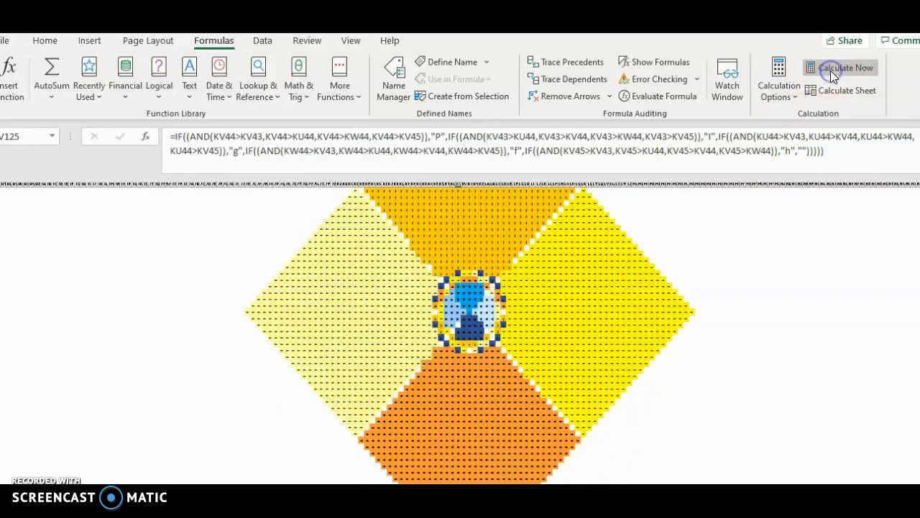
{"action": "left_click", "coordinate": [831, 69]}
{"action": "left_click", "coordinate": [830, 69]}
{"action": "left_click", "coordinate": [830, 69]}
{"action": "left_click", "coordinate": [830, 69]}
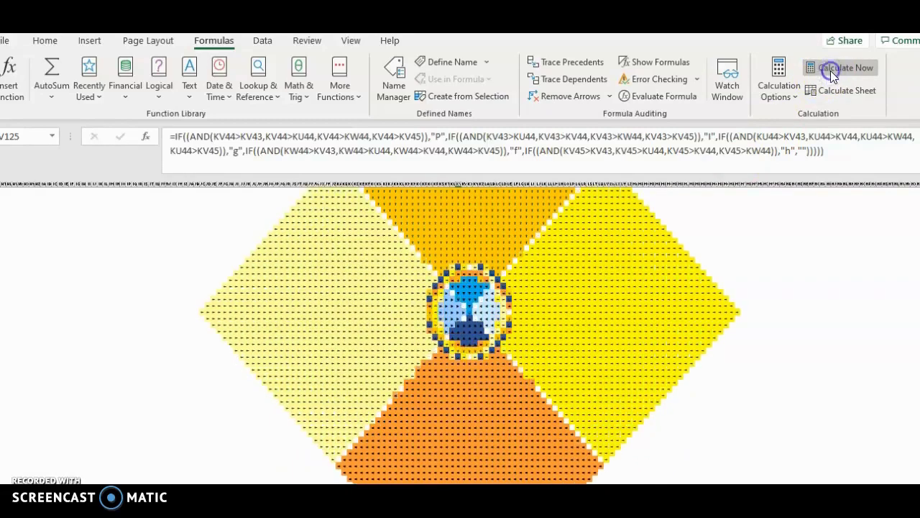
{"action": "left_click", "coordinate": [831, 69]}
{"action": "left_click", "coordinate": [830, 69]}
{"action": "left_click", "coordinate": [830, 69]}
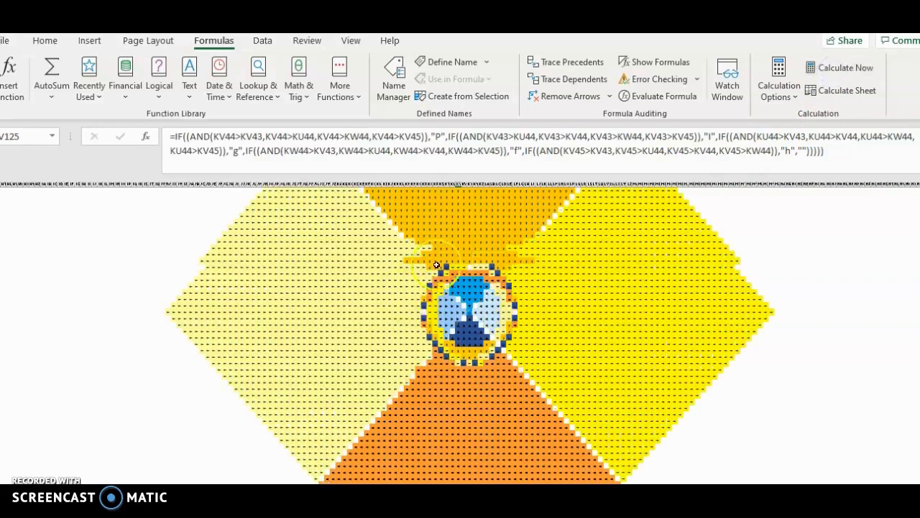
{"action": "left_click", "coordinate": [836, 66]}
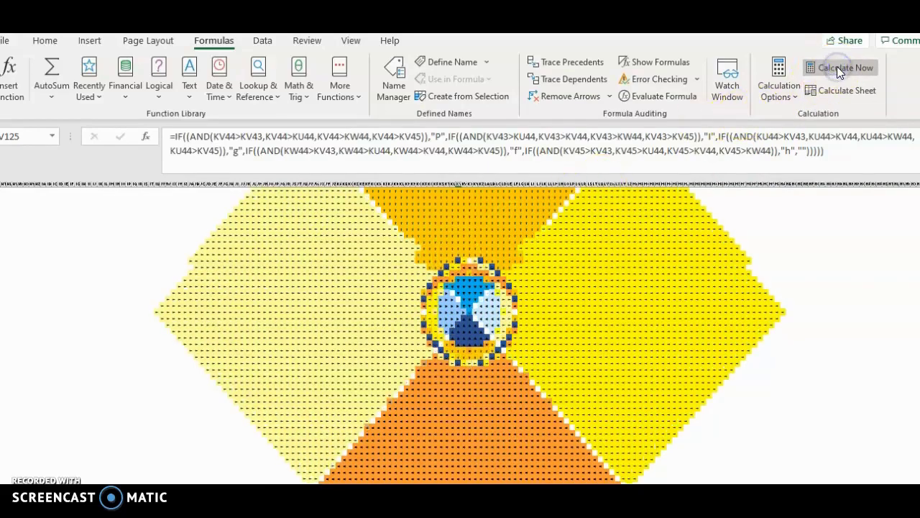
{"action": "left_click", "coordinate": [837, 66]}
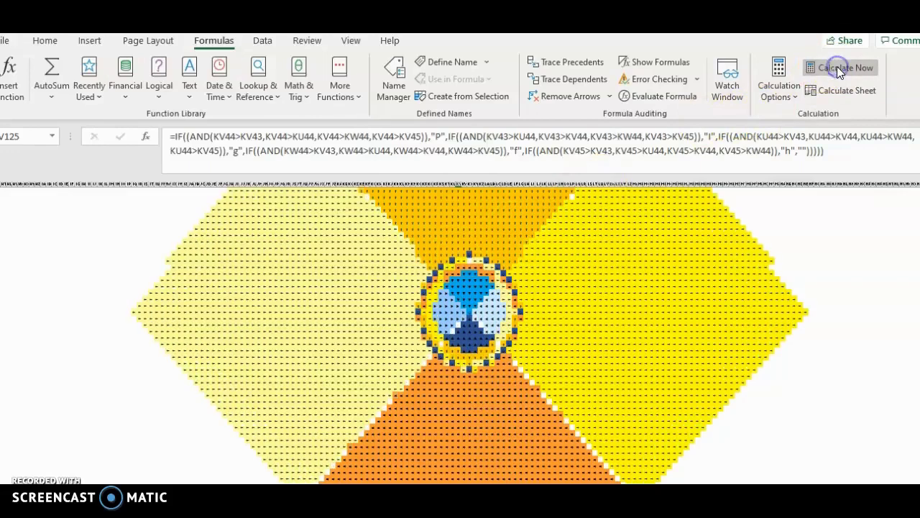
{"action": "left_click", "coordinate": [837, 66]}
{"action": "left_click", "coordinate": [837, 69]}
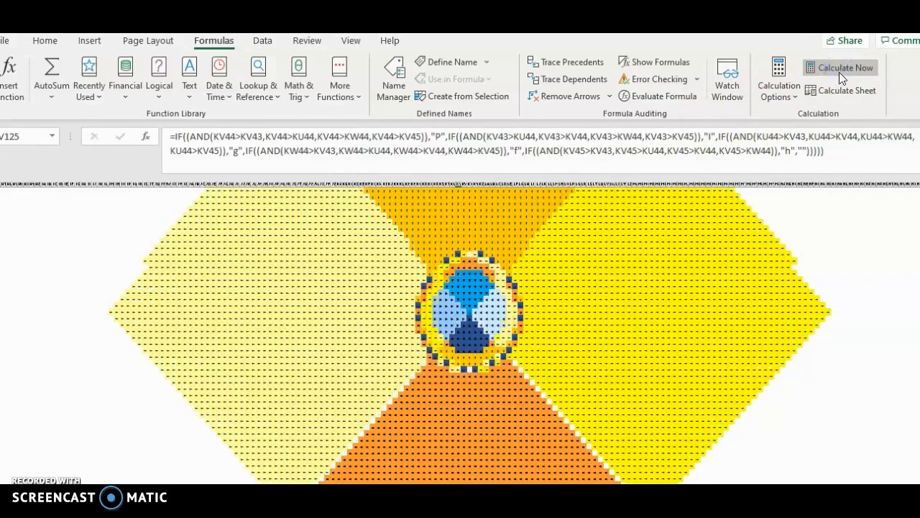
{"action": "left_click", "coordinate": [838, 68]}
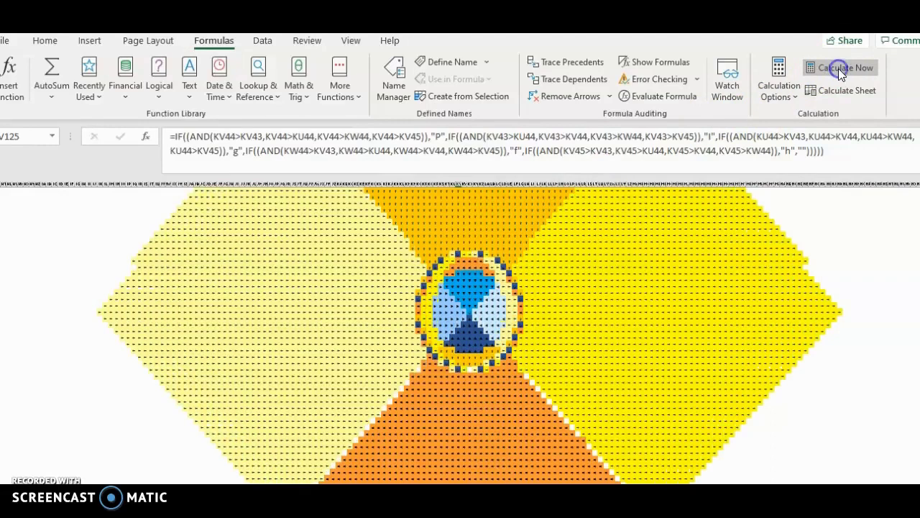
{"action": "left_click", "coordinate": [838, 68]}
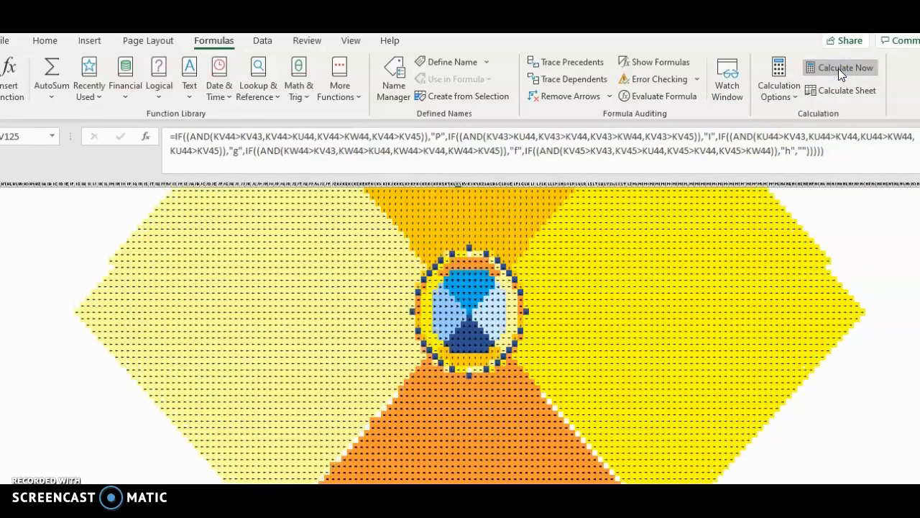
{"action": "left_click", "coordinate": [838, 68]}
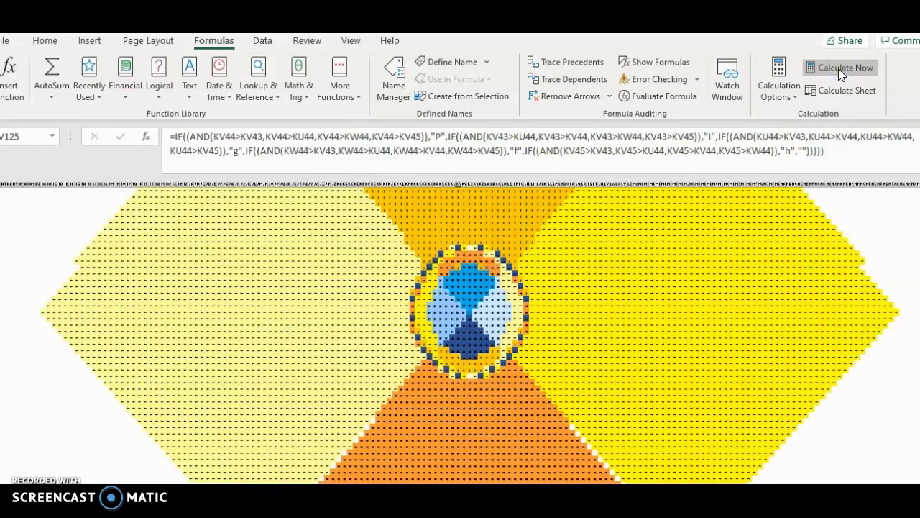
{"action": "left_click", "coordinate": [838, 68]}
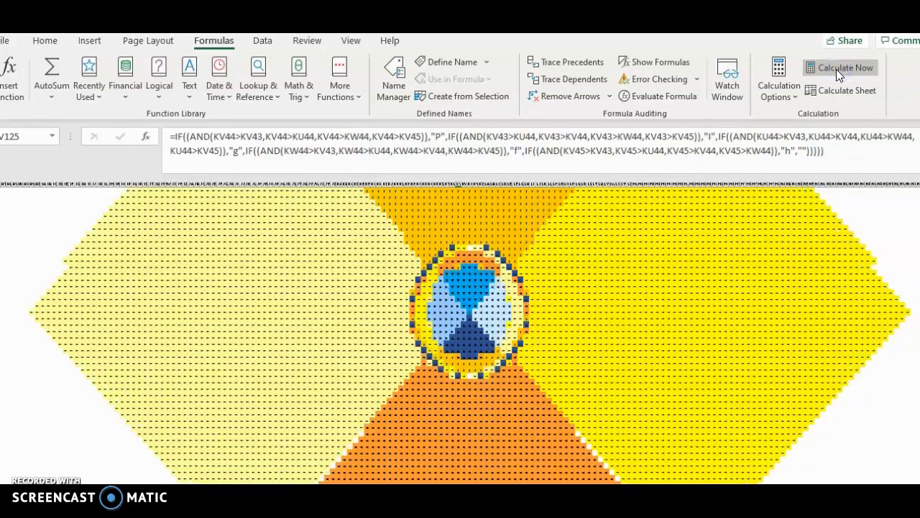
Increase the worksheet's zoom magnification for a closer view of the enlarged pattern.
{"action": "left_click", "coordinate": [352, 41]}
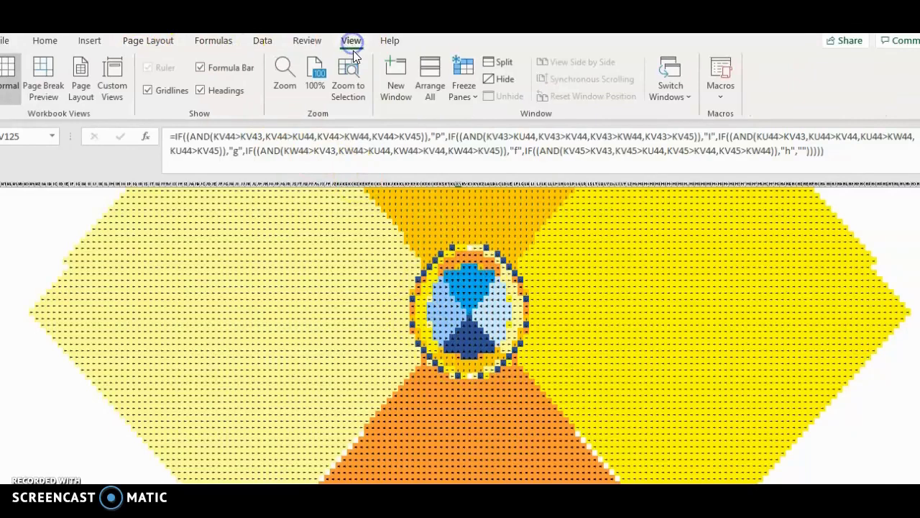
{"action": "left_click", "coordinate": [285, 72]}
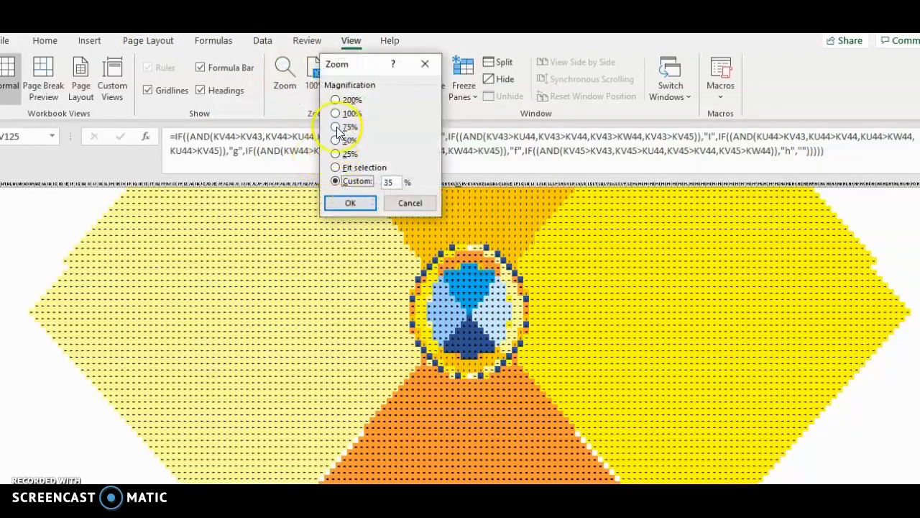
{"action": "left_click", "coordinate": [349, 202]}
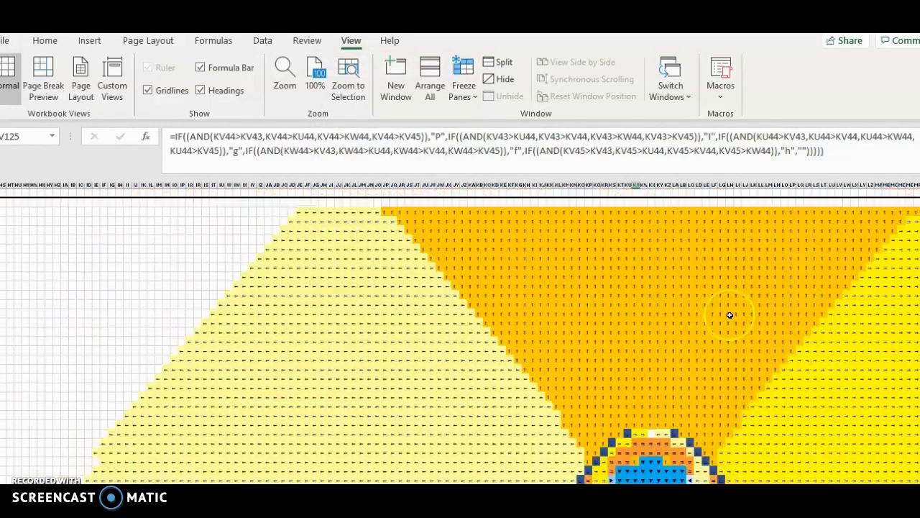
Inspect the CONCAT formula above the blue centre, then examine the all-blue grid alongside and the ringed centre close up.
{"action": "left_click", "coordinate": [675, 379]}
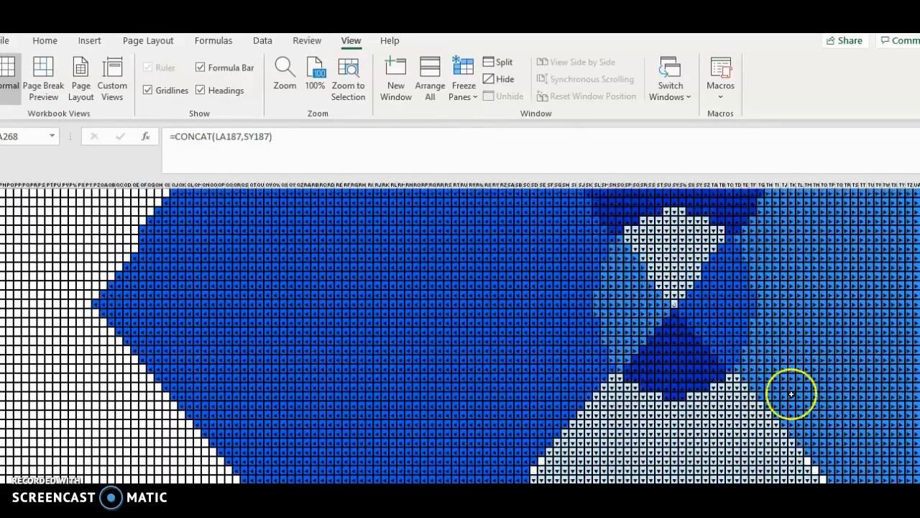
{"action": "left_click_drag", "start_coordinate": [895, 488], "coordinate": [878, 489]}
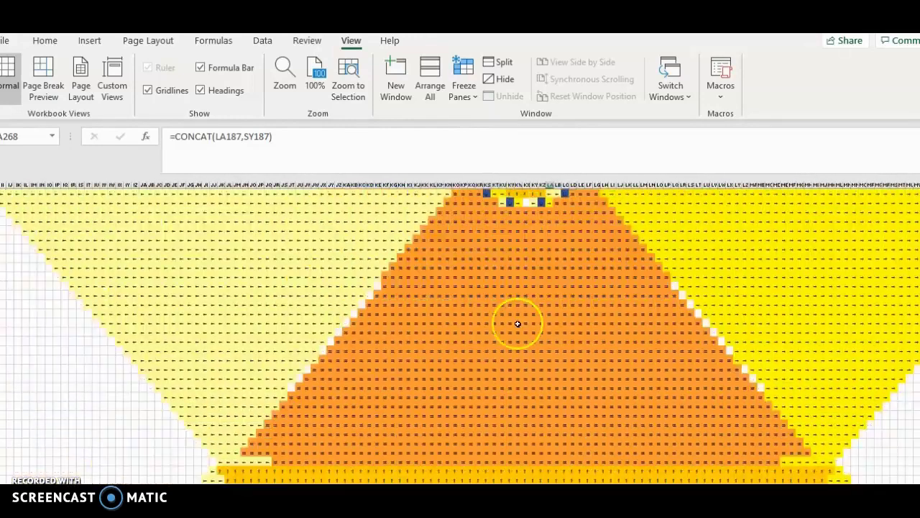
{"action": "scroll", "coordinate": [514, 330], "scroll_direction": "down", "scroll_amount": 8}
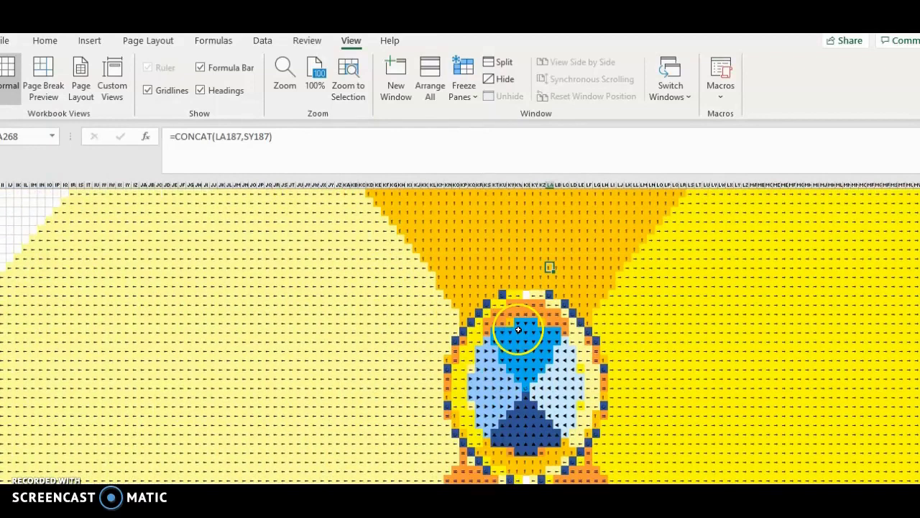
{"action": "scroll", "coordinate": [532, 320], "scroll_direction": "up", "scroll_amount": 3}
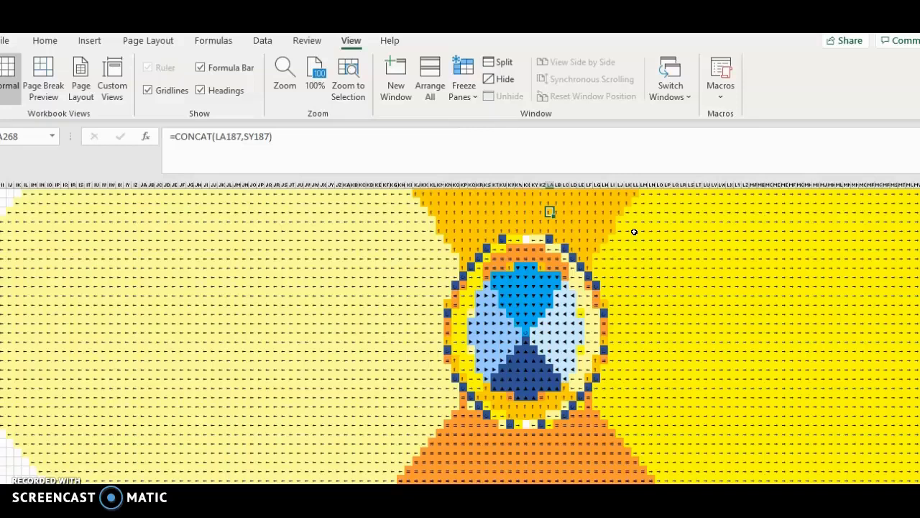
Recalculate the workbook once more with the ringed blue centre magnified.
{"action": "left_click", "coordinate": [34, 44]}
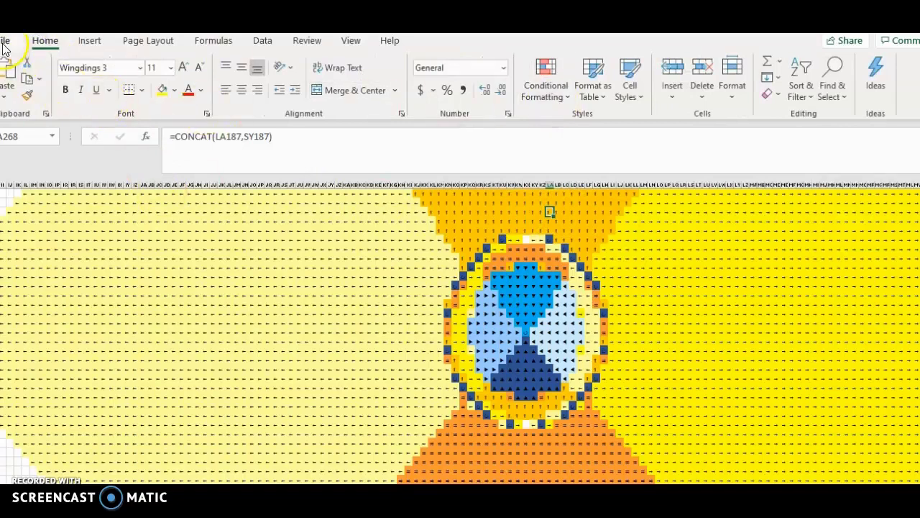
{"action": "left_click", "coordinate": [211, 41]}
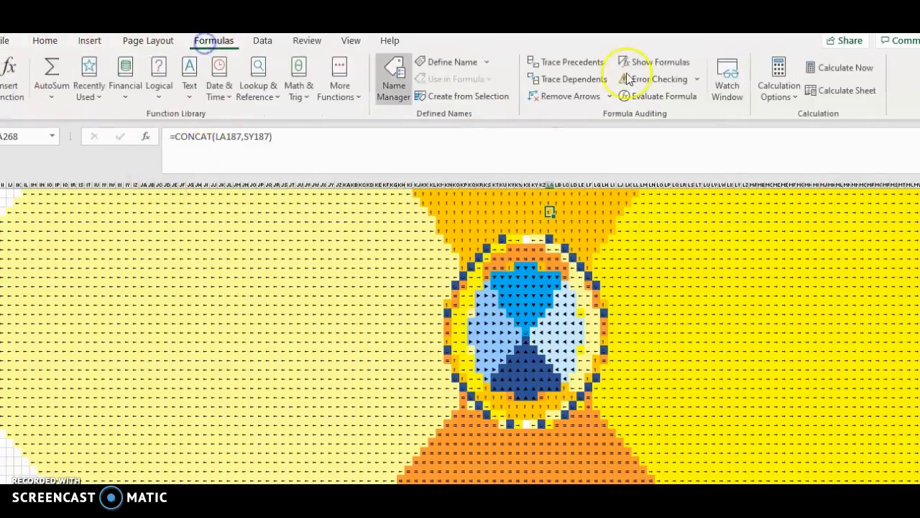
{"action": "left_click", "coordinate": [842, 72]}
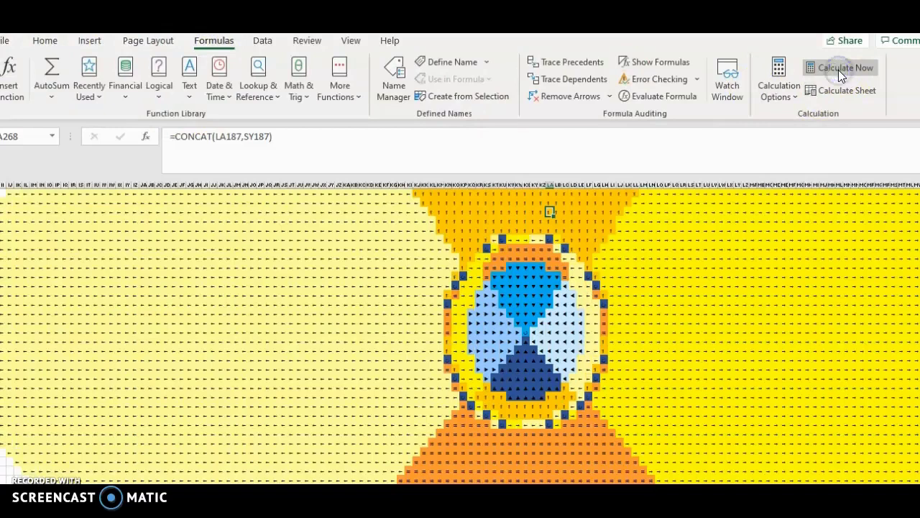
Recalculate the workbook repeatedly to expand the magnified blue centre and its surrounding ring.
{"action": "left_click", "coordinate": [839, 69]}
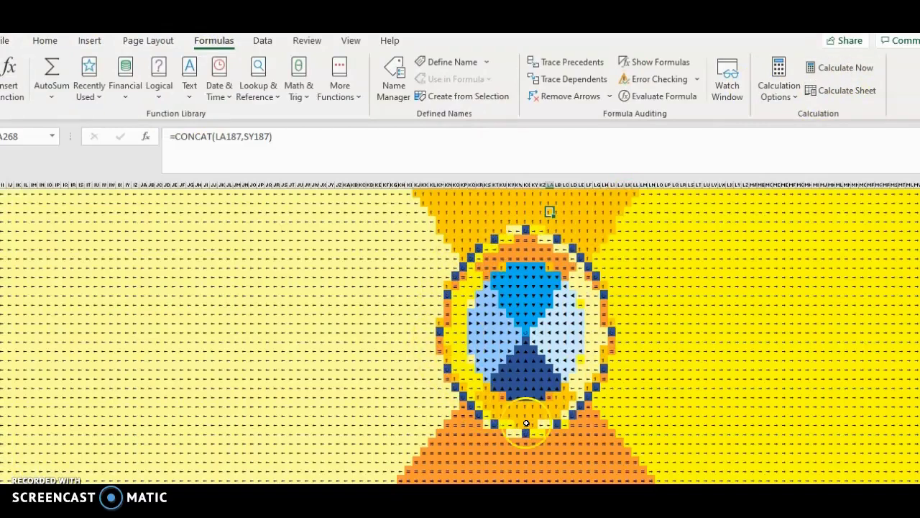
{"action": "left_click", "coordinate": [841, 68]}
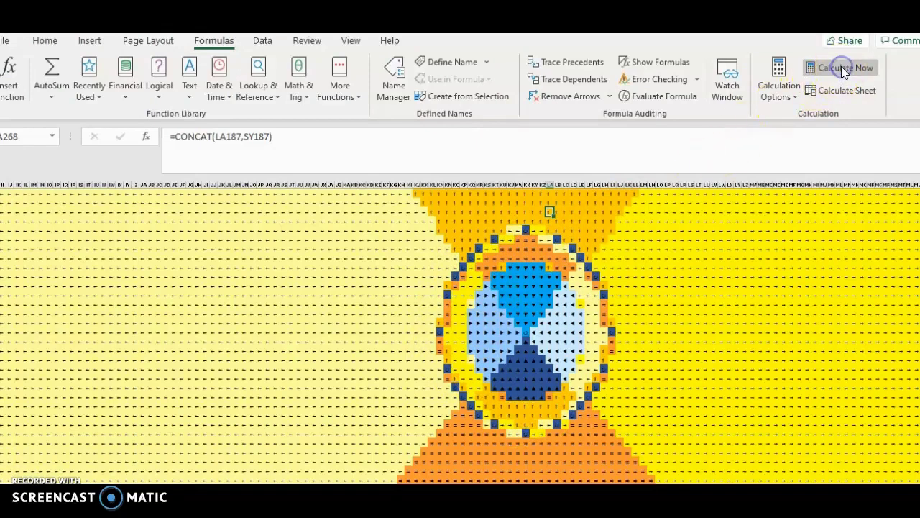
{"action": "left_click", "coordinate": [841, 68]}
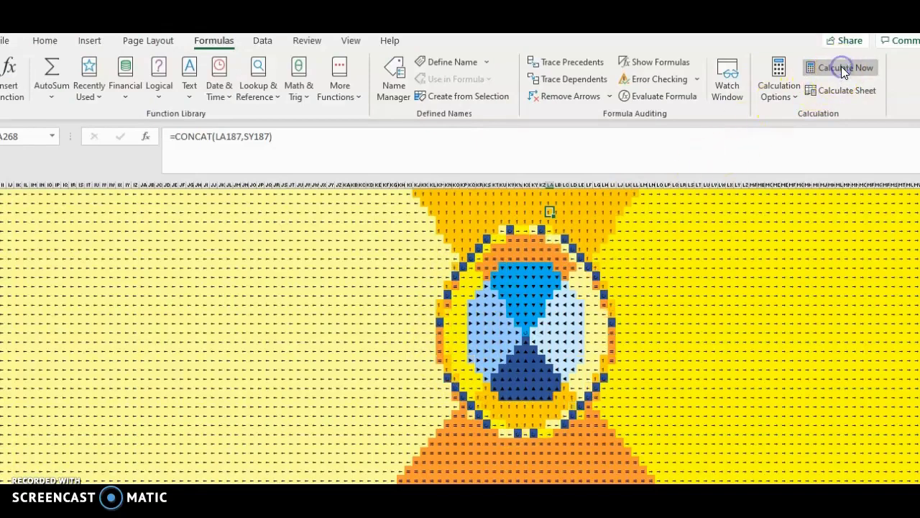
{"action": "left_click", "coordinate": [842, 69]}
{"action": "left_click", "coordinate": [844, 65]}
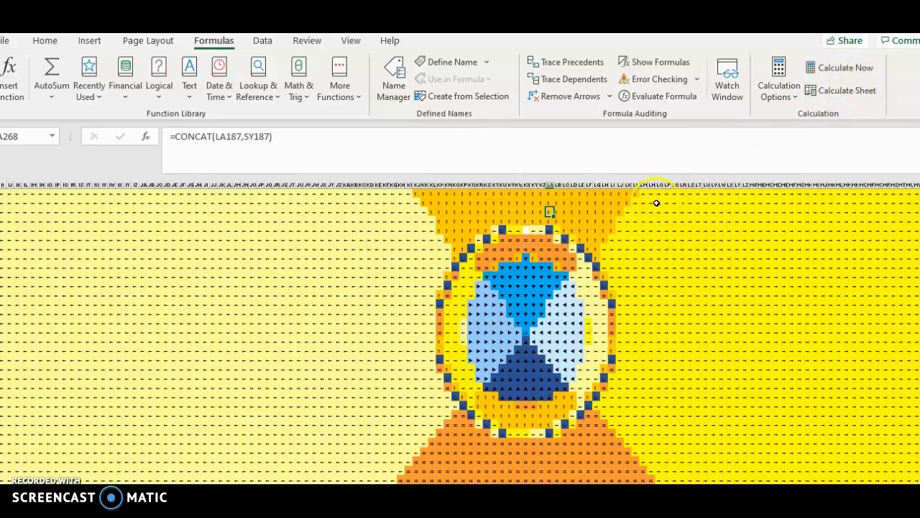
{"action": "left_click", "coordinate": [845, 67]}
{"action": "left_click", "coordinate": [845, 67]}
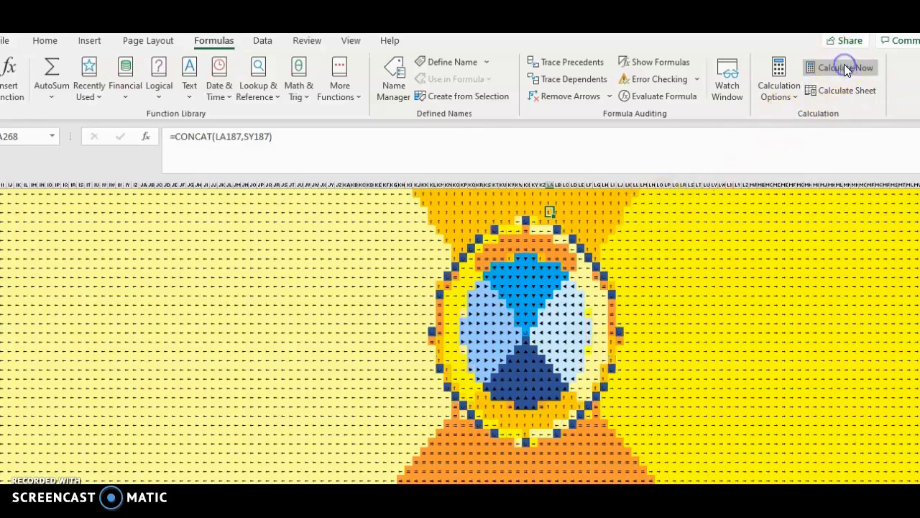
{"action": "left_click", "coordinate": [845, 68]}
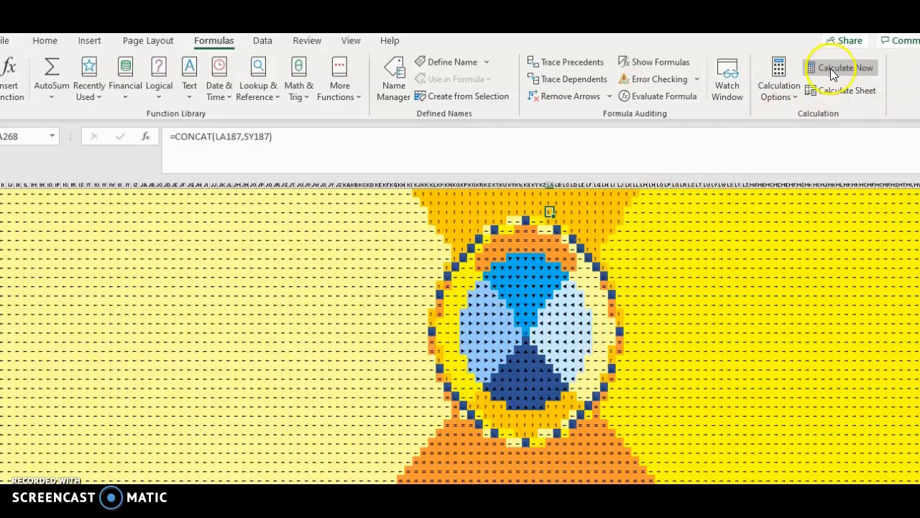
{"action": "left_click", "coordinate": [830, 68]}
{"action": "left_click", "coordinate": [830, 68]}
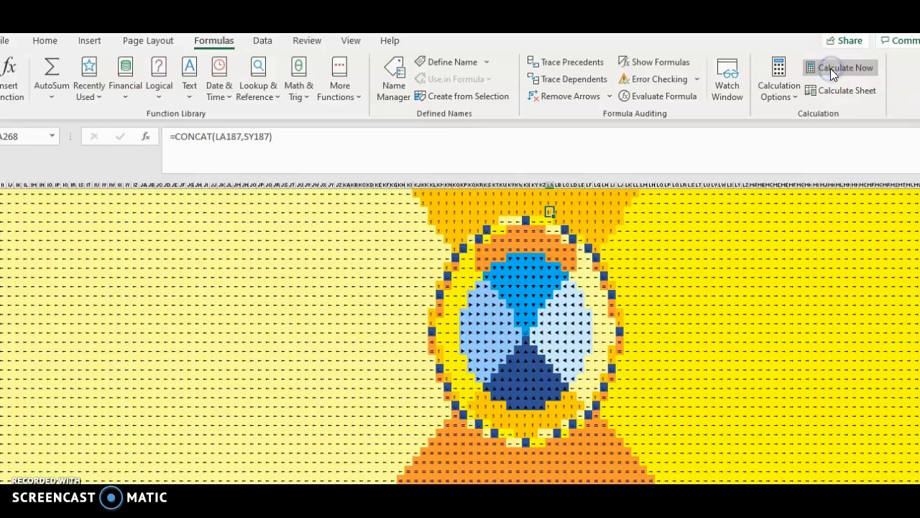
Enter -1000 in cell EE38 of the averaging grid, out to the side of the positive values around column CZ.
{"action": "scroll", "coordinate": [656, 333], "scroll_direction": "left", "scroll_amount": 7}
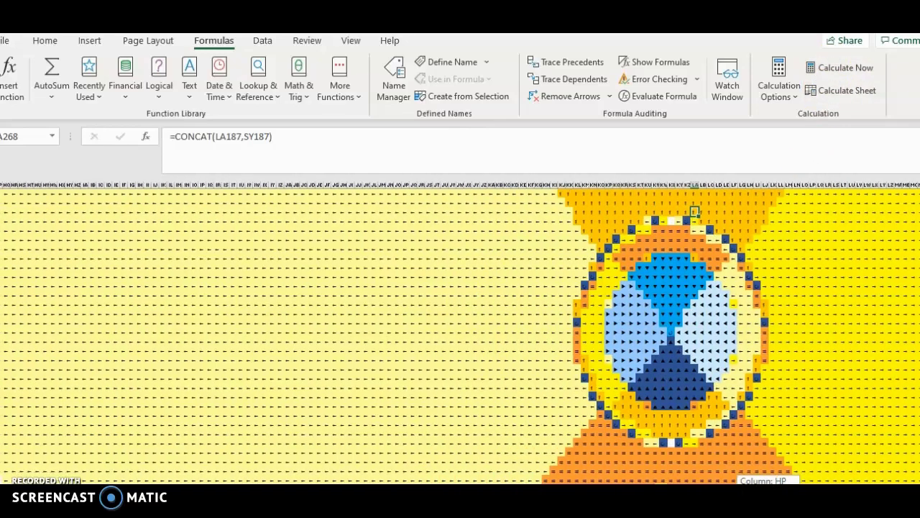
{"action": "scroll", "coordinate": [694, 213], "scroll_direction": "left", "scroll_amount": 10}
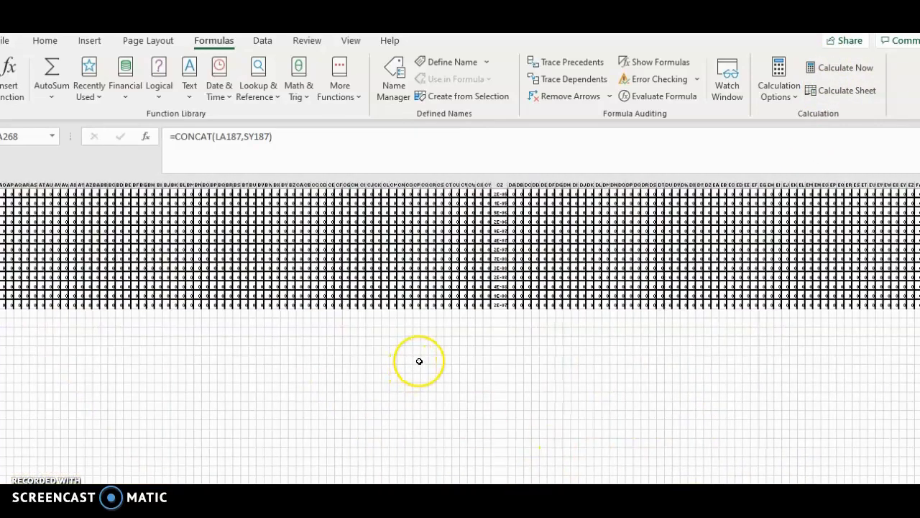
{"action": "scroll", "coordinate": [419, 359], "scroll_direction": "down", "scroll_amount": 10}
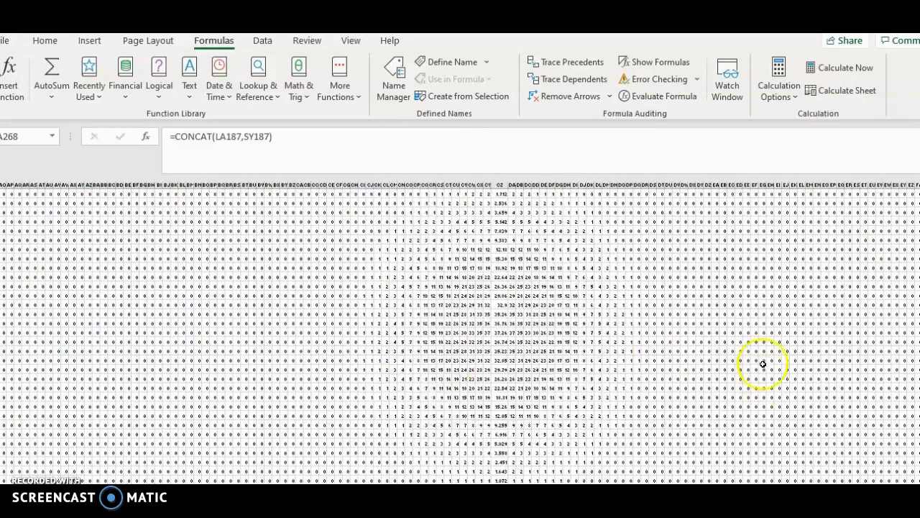
{"action": "left_click", "coordinate": [748, 333]}
{"action": "type", "text": "-"}
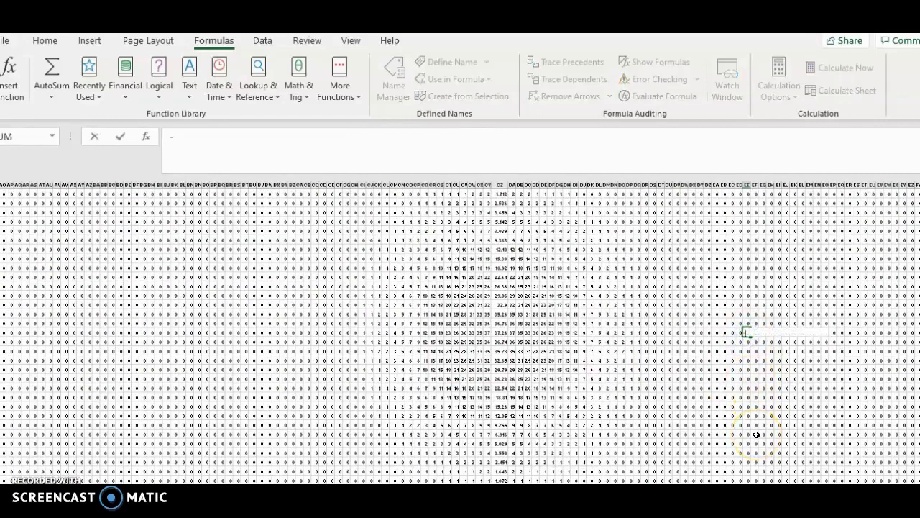
{"action": "type", "text": "1000"}
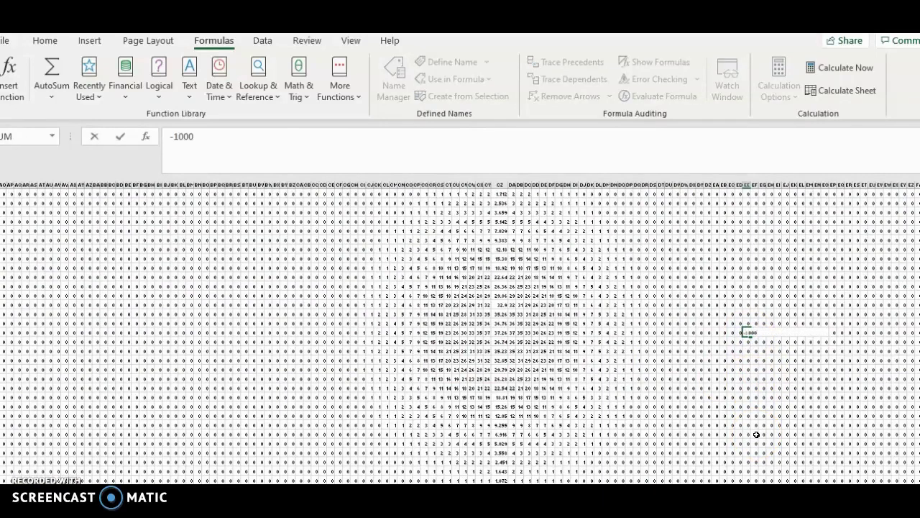
{"action": "key", "text": "Return"}
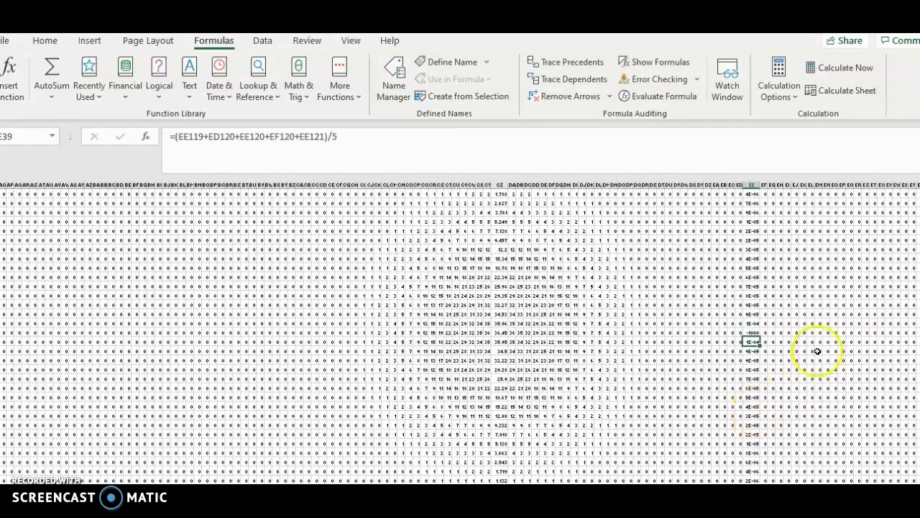
Recalculate the workbook several times to spread the negative seed through the averaging grid.
{"action": "left_click", "coordinate": [844, 68]}
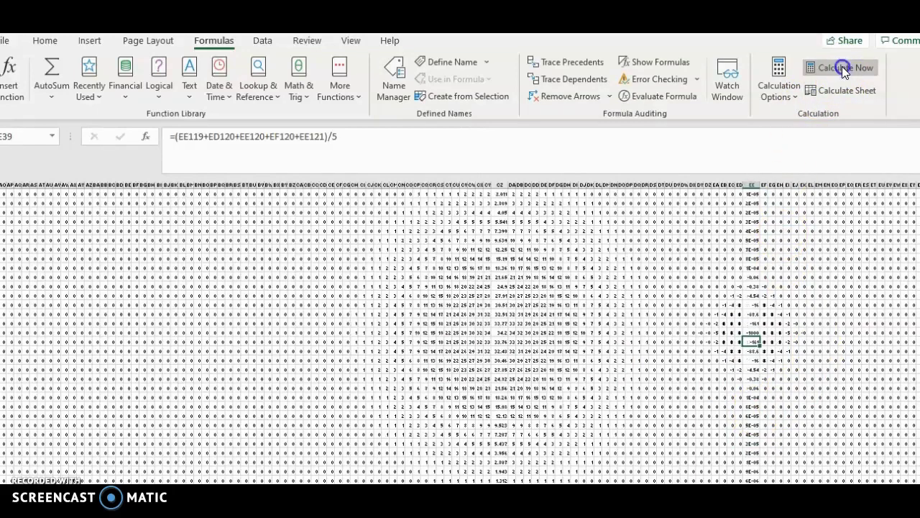
{"action": "left_click", "coordinate": [842, 69]}
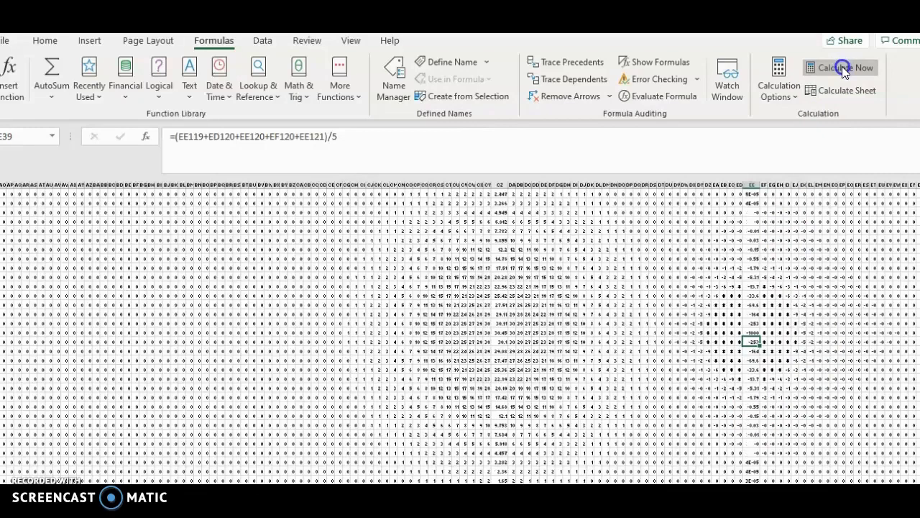
{"action": "left_click", "coordinate": [842, 69]}
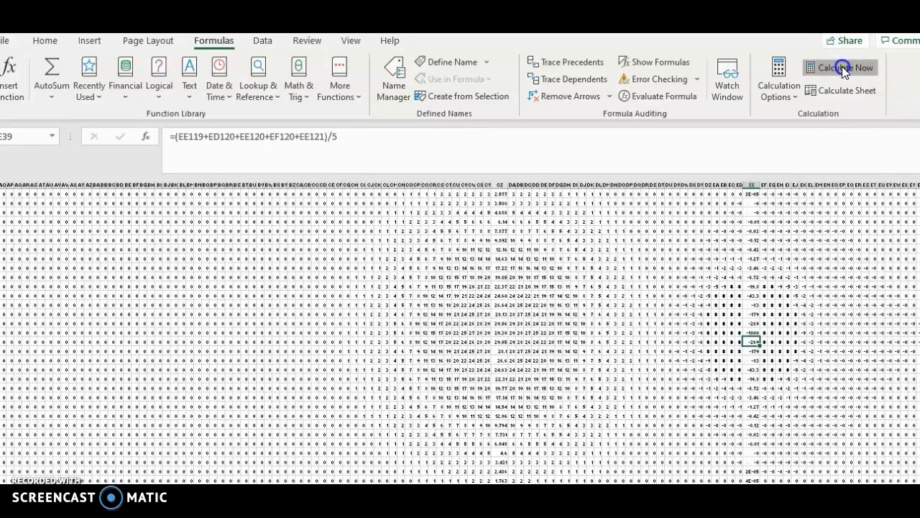
Recalculate once more and fill the averaging formula from EE36 down over the -1000 seed in EE38.
{"action": "left_click", "coordinate": [752, 322]}
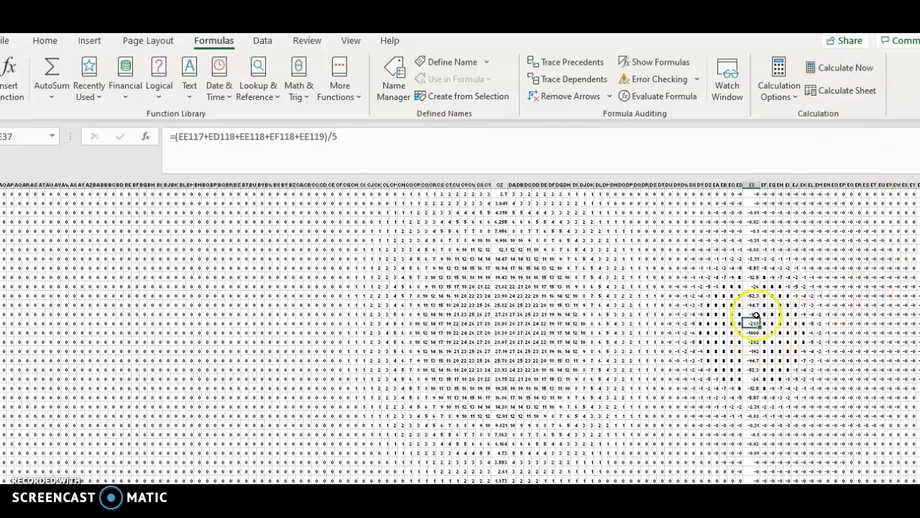
{"action": "left_click", "coordinate": [842, 68]}
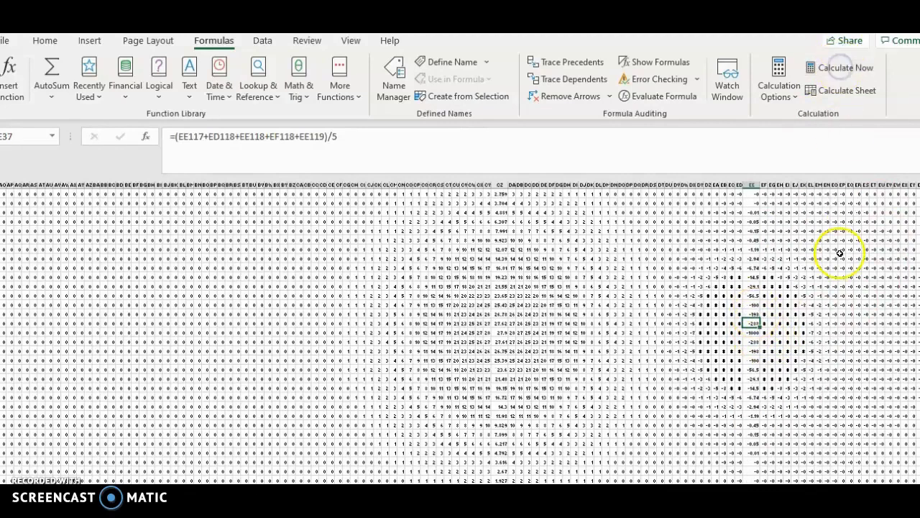
{"action": "left_click", "coordinate": [752, 315]}
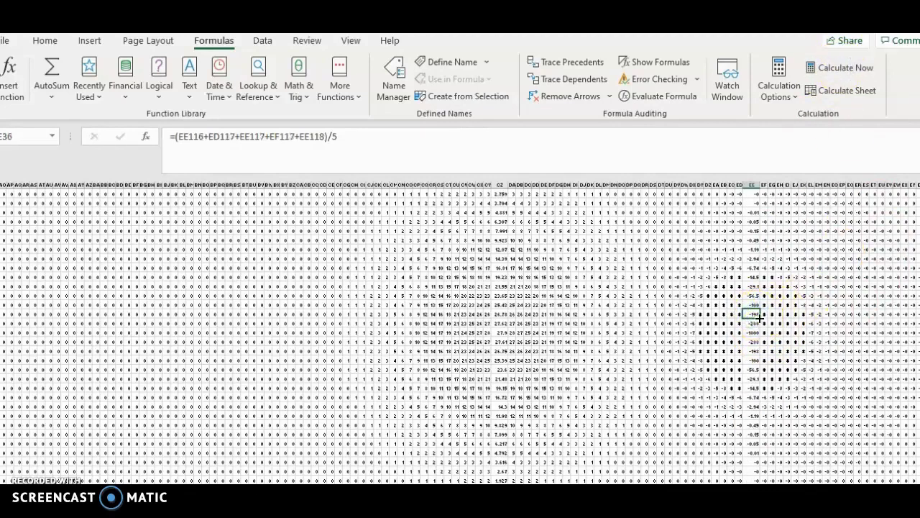
{"action": "left_click_drag", "start_coordinate": [759, 322], "coordinate": [760, 345]}
Recalculate the workbook repeatedly while viewing the CONCAT pattern's ringed centre and the neighbouring centre produced by the negative seed.
{"action": "left_click_drag", "start_coordinate": [698, 468], "coordinate": [701, 481]}
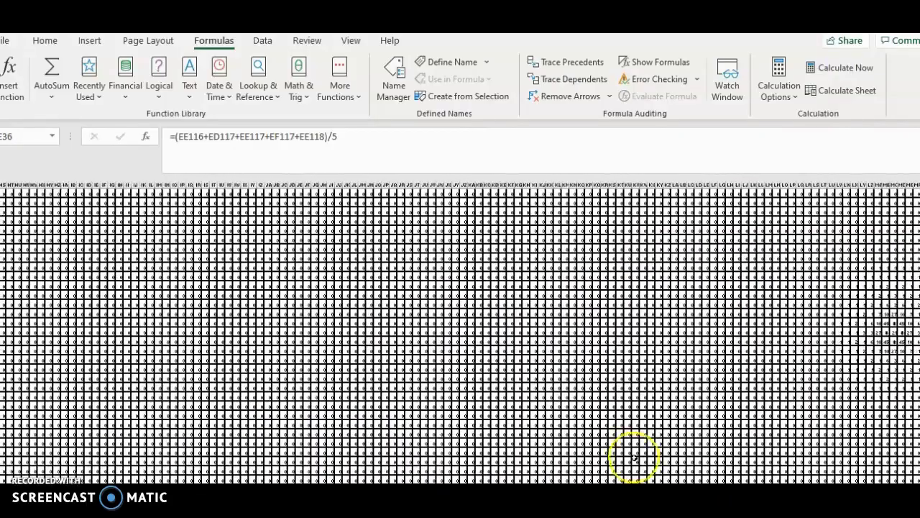
{"action": "scroll", "coordinate": [527, 391], "scroll_direction": "down", "scroll_amount": 3}
{"action": "scroll", "coordinate": [525, 388], "scroll_direction": "down", "scroll_amount": 10}
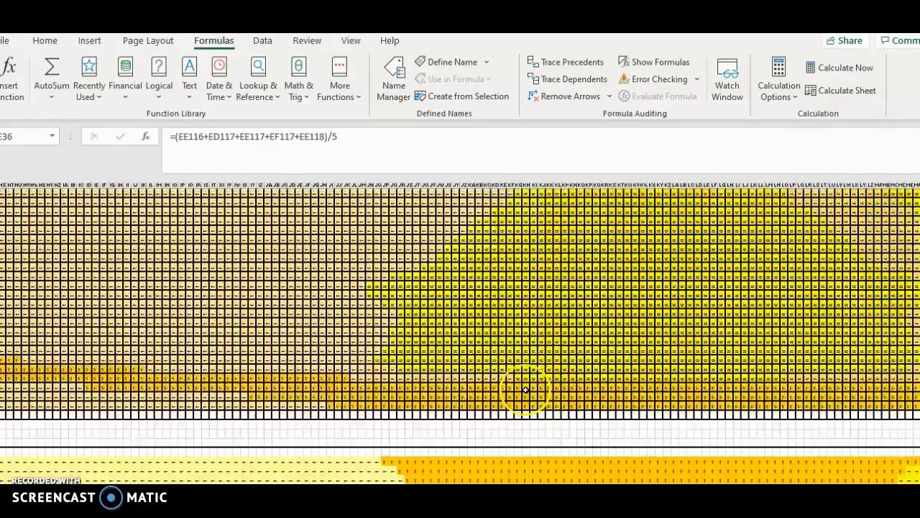
{"action": "scroll", "coordinate": [534, 384], "scroll_direction": "down", "scroll_amount": 10}
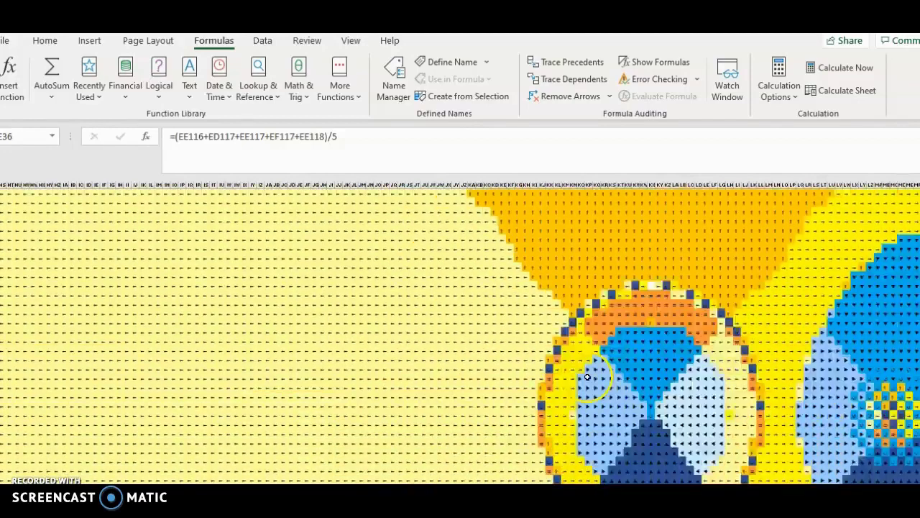
{"action": "scroll", "coordinate": [698, 400], "scroll_direction": "right", "scroll_amount": 10}
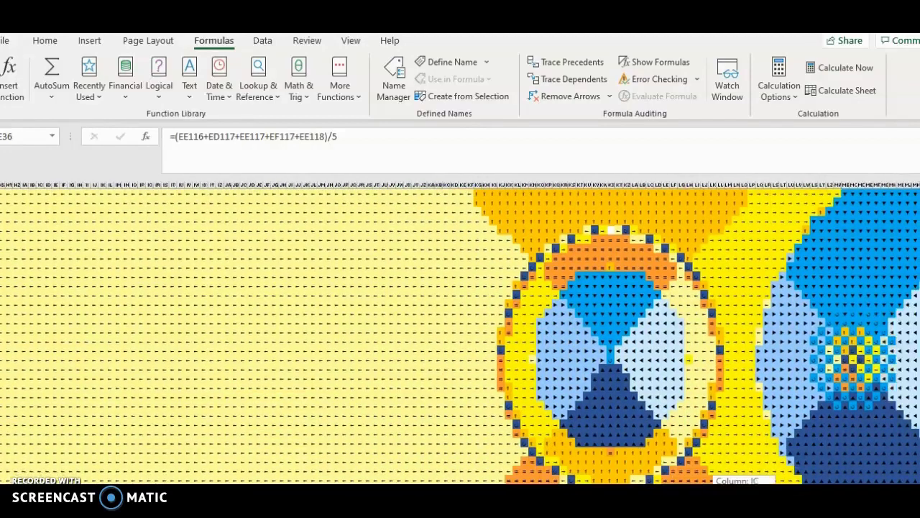
{"action": "scroll", "coordinate": [698, 400], "scroll_direction": "down", "scroll_amount": 1}
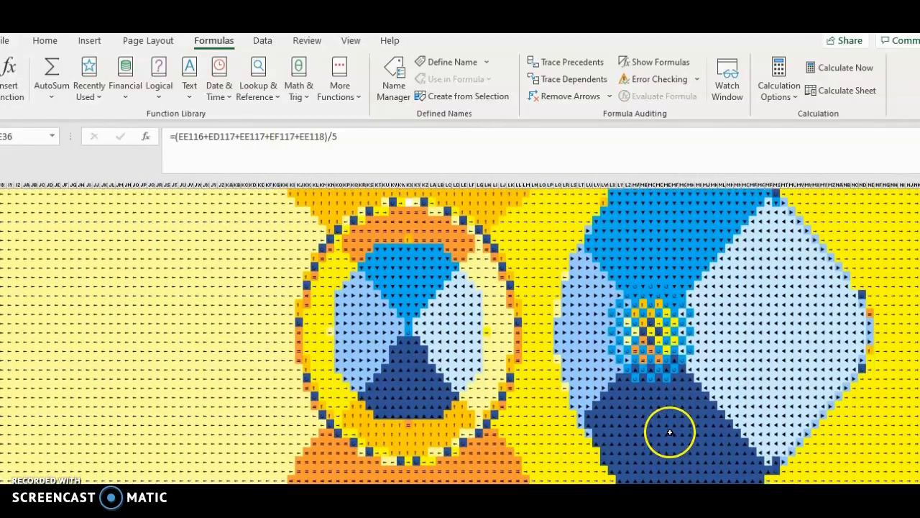
{"action": "left_click", "coordinate": [838, 69]}
{"action": "left_click", "coordinate": [839, 70]}
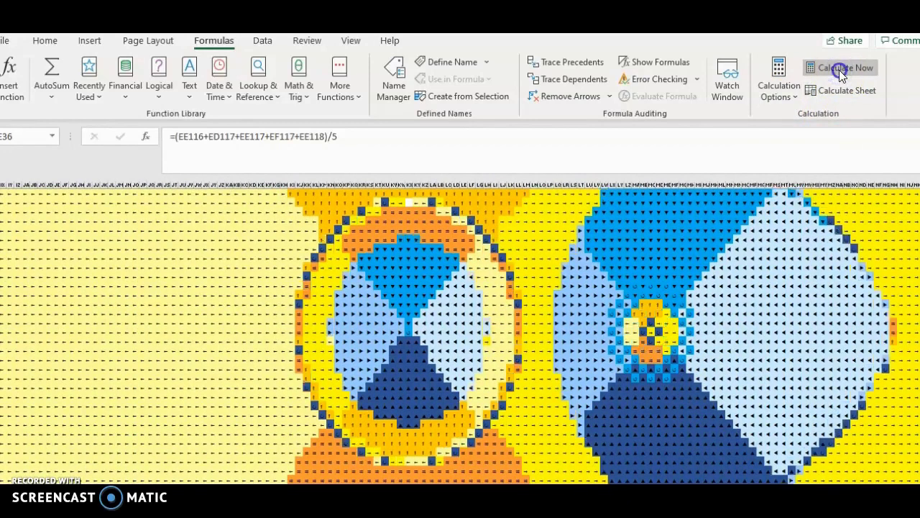
{"action": "left_click", "coordinate": [839, 69]}
{"action": "left_click", "coordinate": [839, 70]}
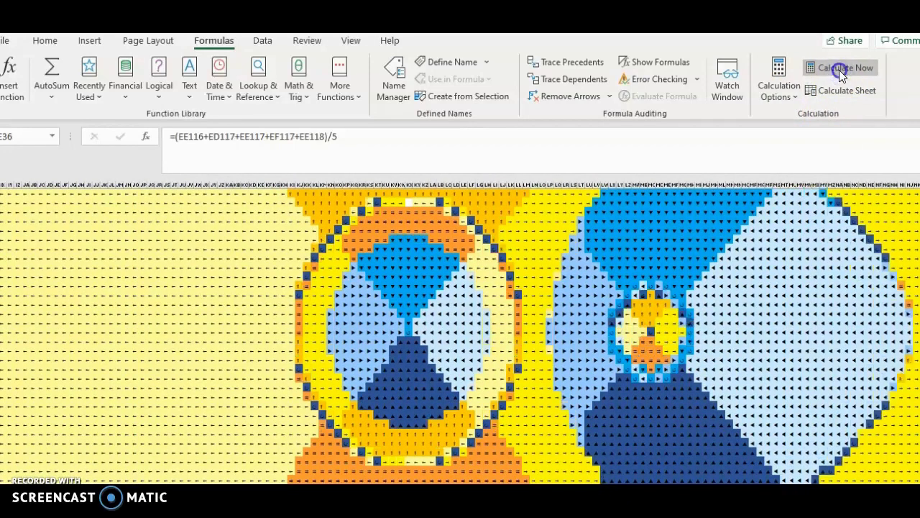
{"action": "left_click", "coordinate": [839, 69]}
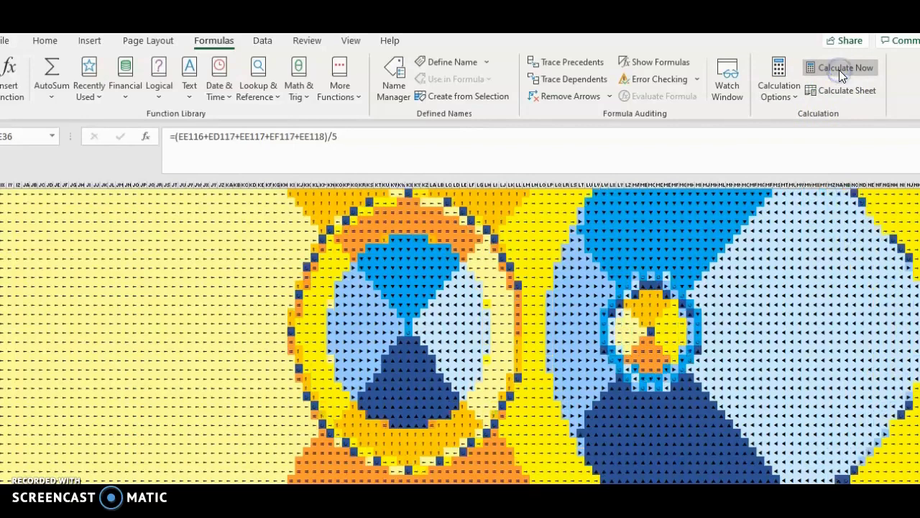
{"action": "left_click", "coordinate": [838, 69]}
{"action": "left_click", "coordinate": [838, 70]}
{"action": "left_click", "coordinate": [839, 70]}
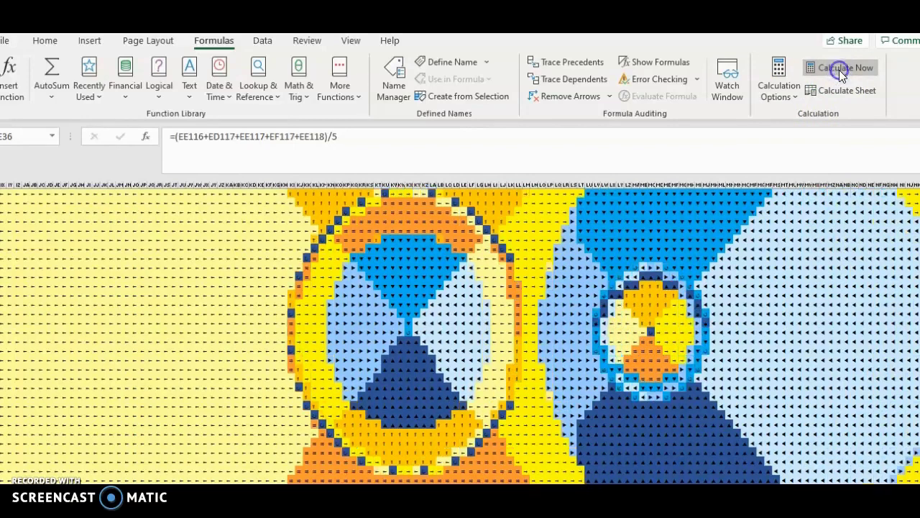
{"action": "left_click", "coordinate": [838, 69]}
{"action": "left_click", "coordinate": [839, 70]}
{"action": "left_click", "coordinate": [839, 70]}
{"action": "left_click", "coordinate": [838, 69]}
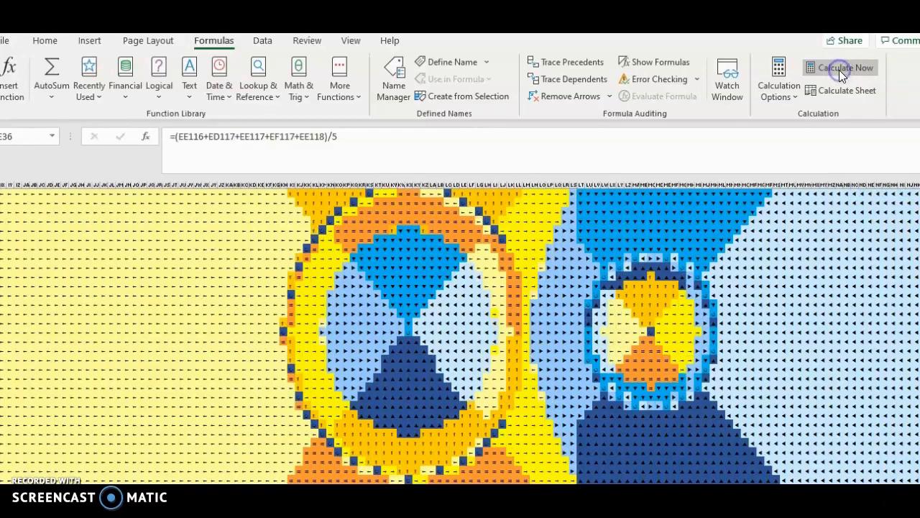
{"action": "left_click", "coordinate": [838, 70]}
{"action": "left_click", "coordinate": [839, 70]}
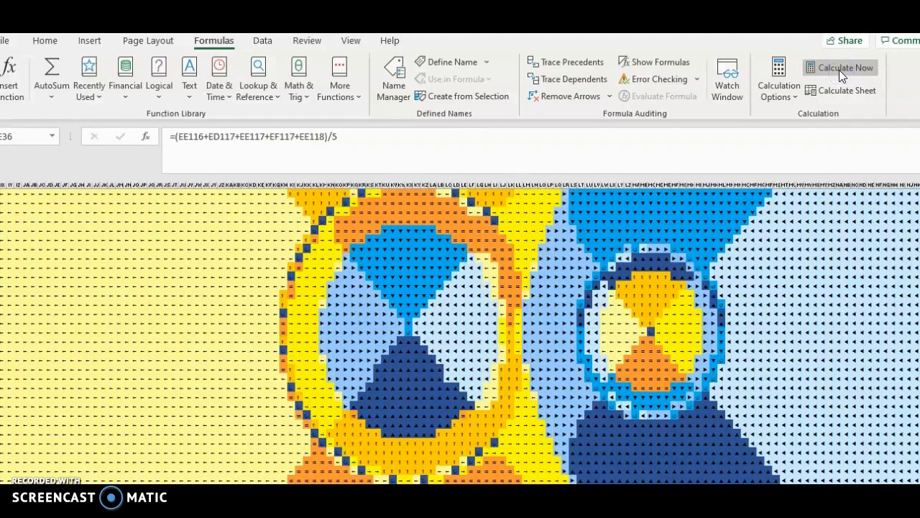
{"action": "left_click", "coordinate": [839, 70]}
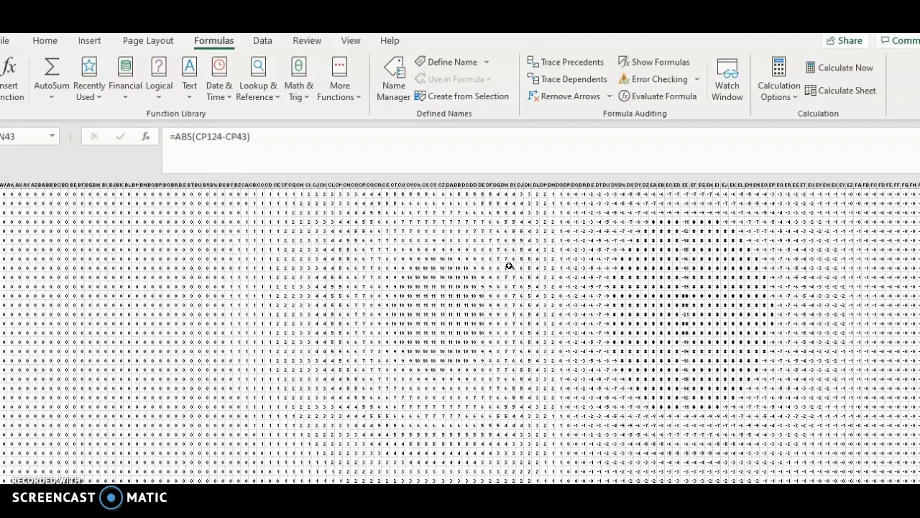
Inspect the averaging formulas near the centre of the positive values, including DA38, then examine the red-marked comparison grid.
{"action": "left_click", "coordinate": [432, 297]}
{"action": "left_click", "coordinate": [440, 306]}
{"action": "left_click", "coordinate": [448, 315]}
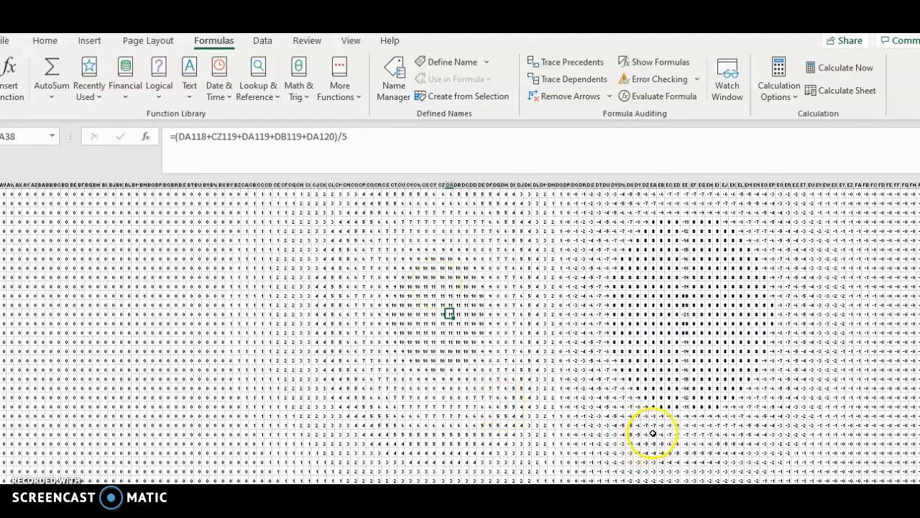
{"action": "scroll", "coordinate": [168, 312], "scroll_direction": "right", "scroll_amount": 15}
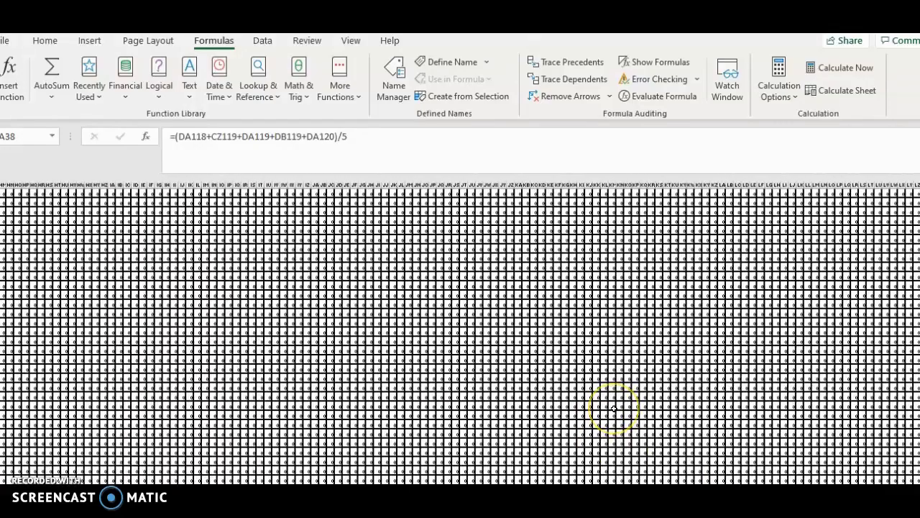
{"action": "key", "text": "F9"}
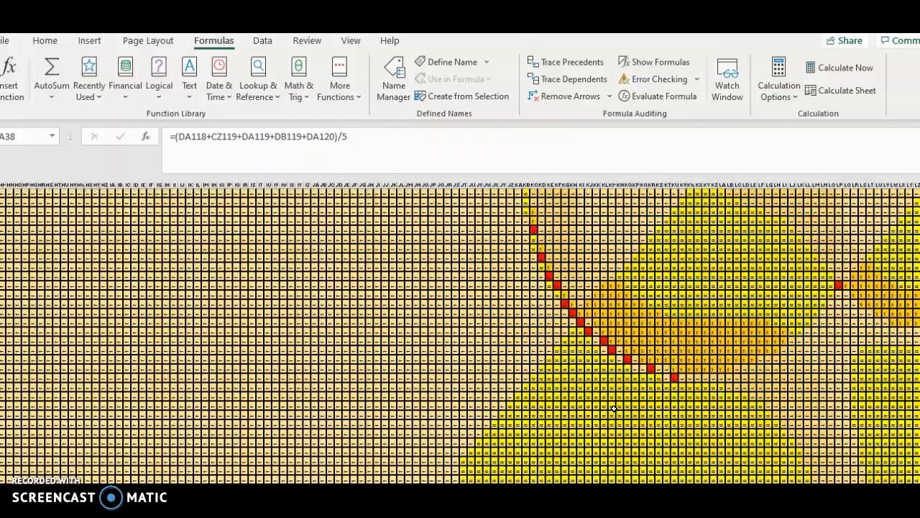